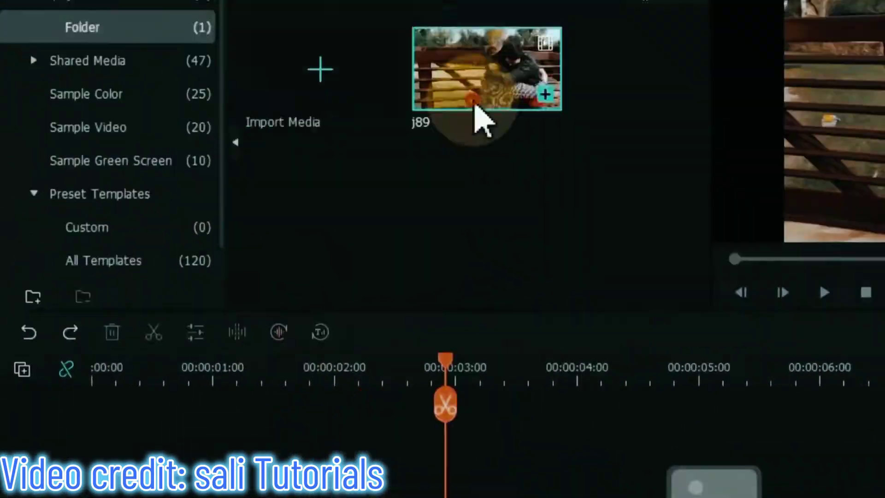
- Put the j89 clip on the first video track and search effects for 'Romantic'
left_click_drag(297, 141, 71, 407)
left_click_drag(111, 353, 105, 355)
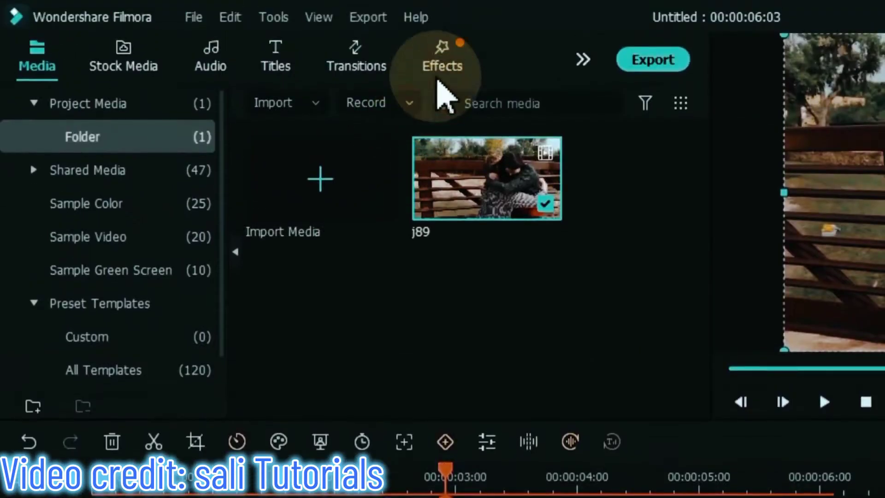
left_click(443, 69)
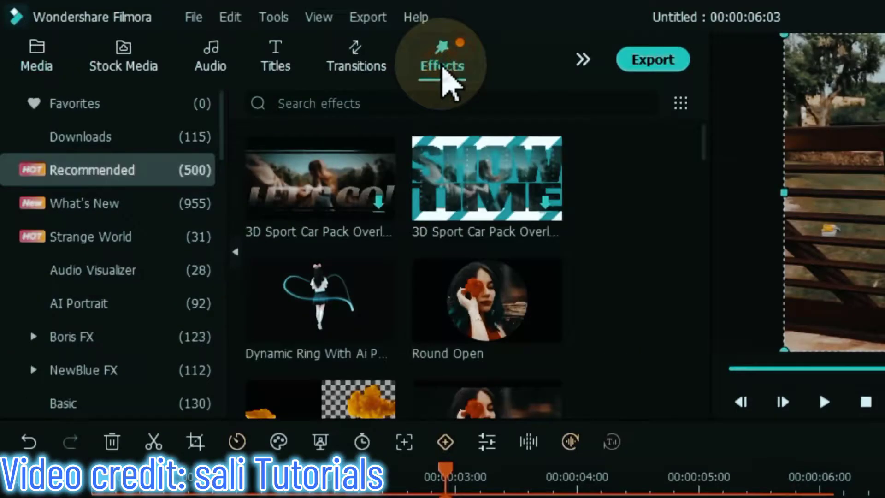
type("Romantic")
key("Return")
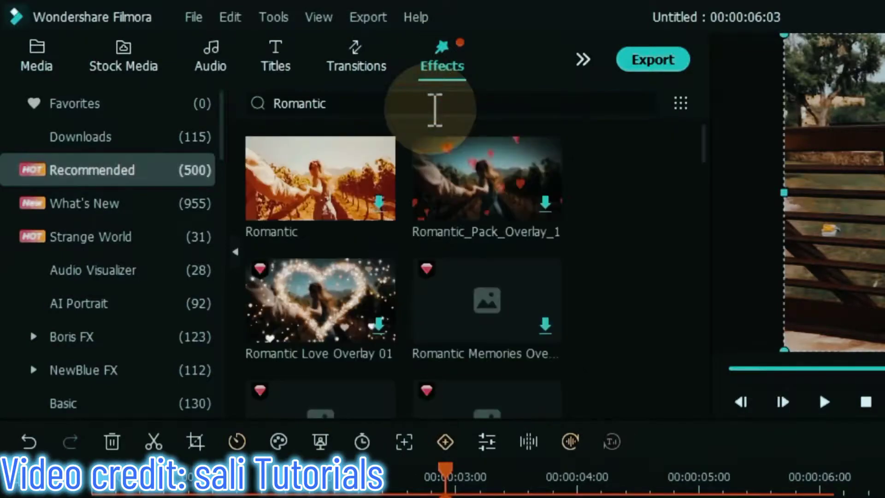
left_click_drag(701, 135, 742, 263)
scroll(303, 364, "down", 1)
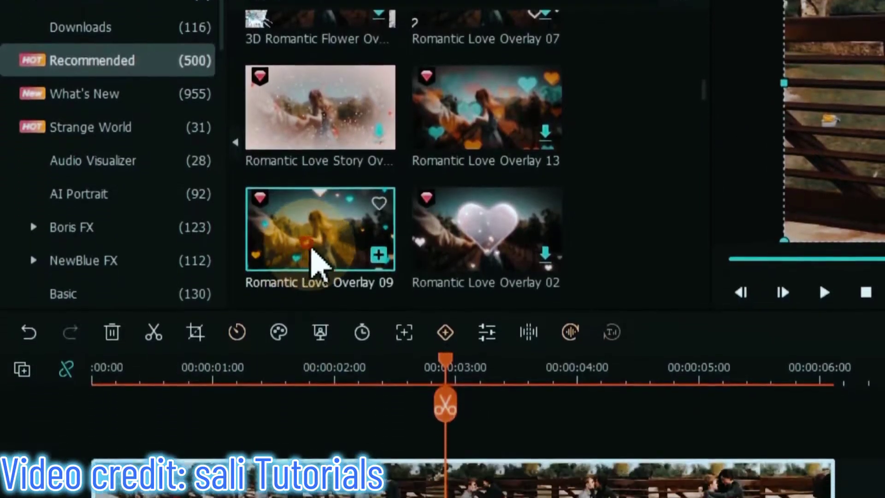
- Add Romantic Love Overlay 09 and 02 on track 2, trimmed to end with the clip
left_click_drag(307, 383, 99, 272)
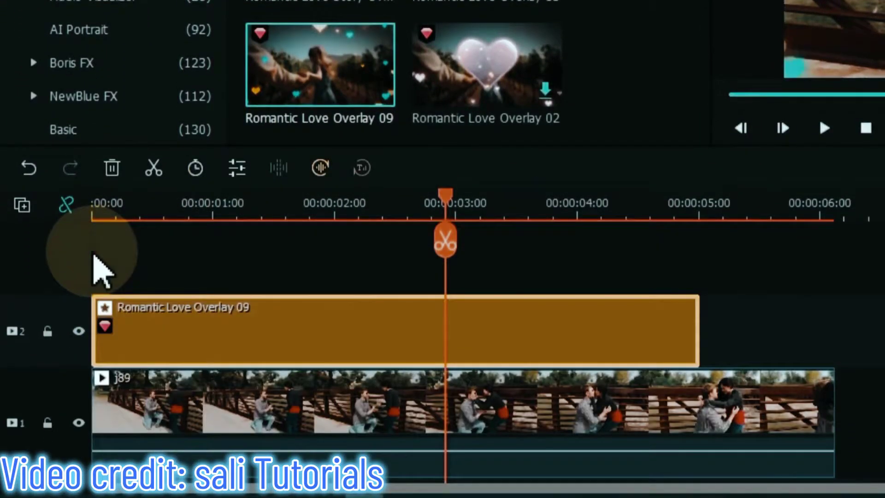
left_click_drag(699, 317, 351, 317)
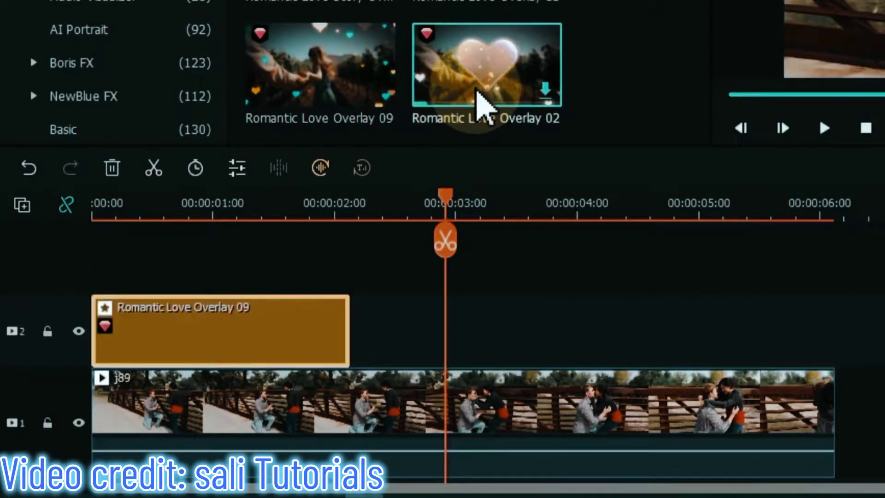
left_click_drag(479, 101, 364, 348)
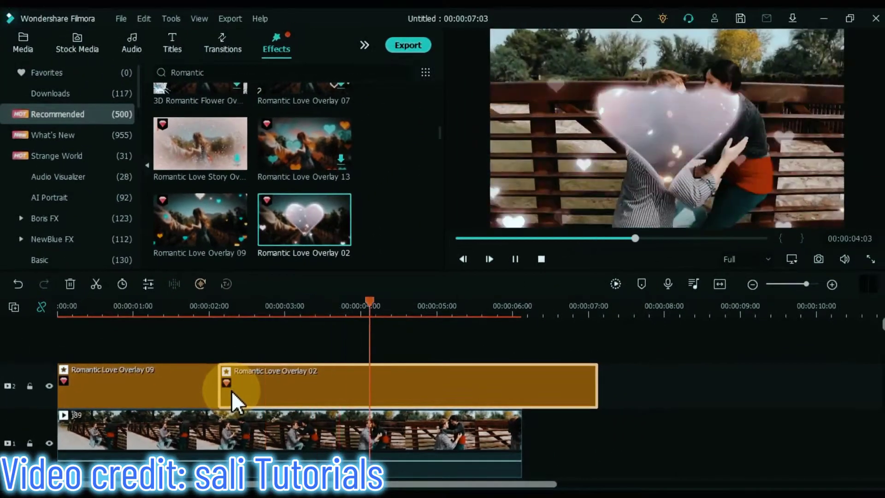
left_click_drag(631, 386, 524, 383)
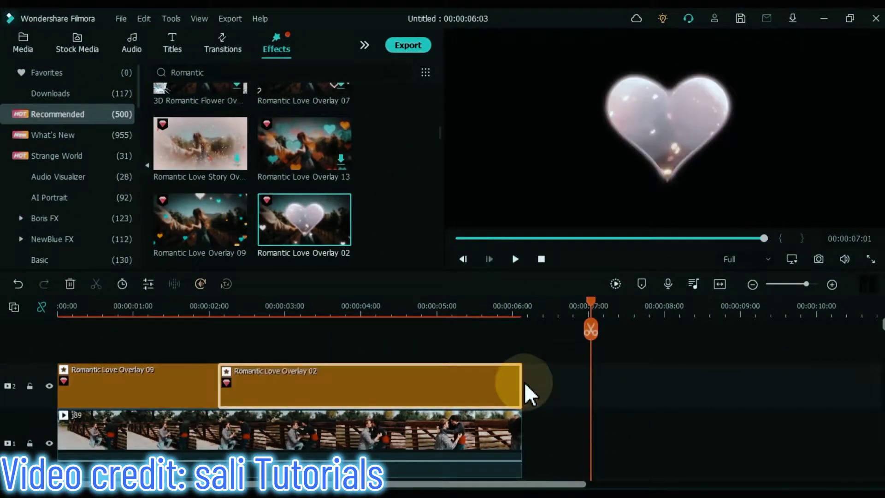
- Paste a copy of the j89 clip into the timeline after 6:00
left_click(426, 432)
right_click(425, 432)
left_click(548, 439)
right_click(529, 401)
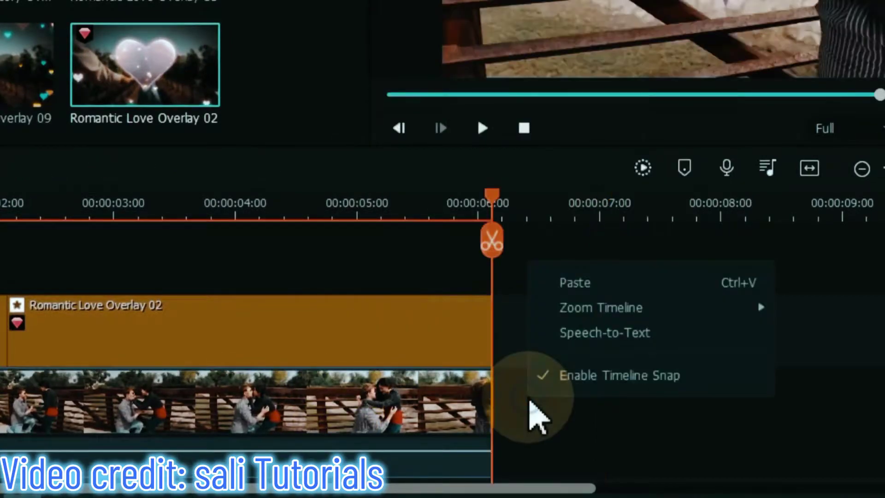
left_click(574, 282)
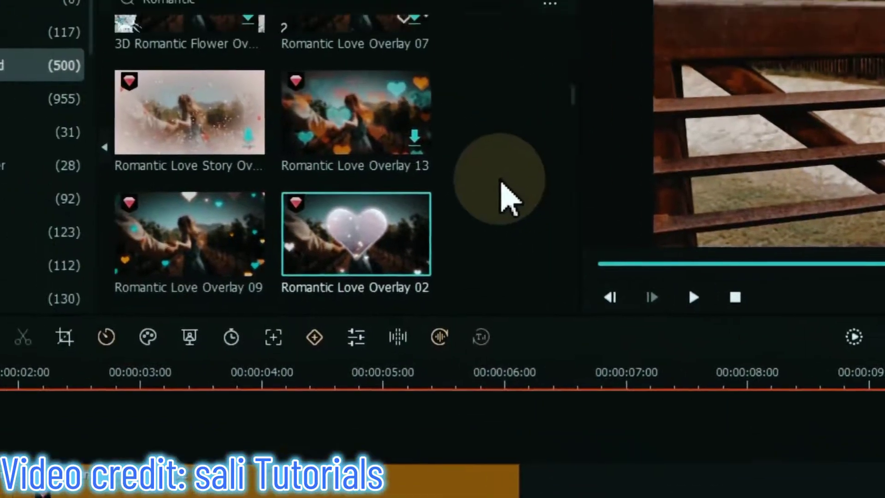
scroll(576, 92, "down", 5)
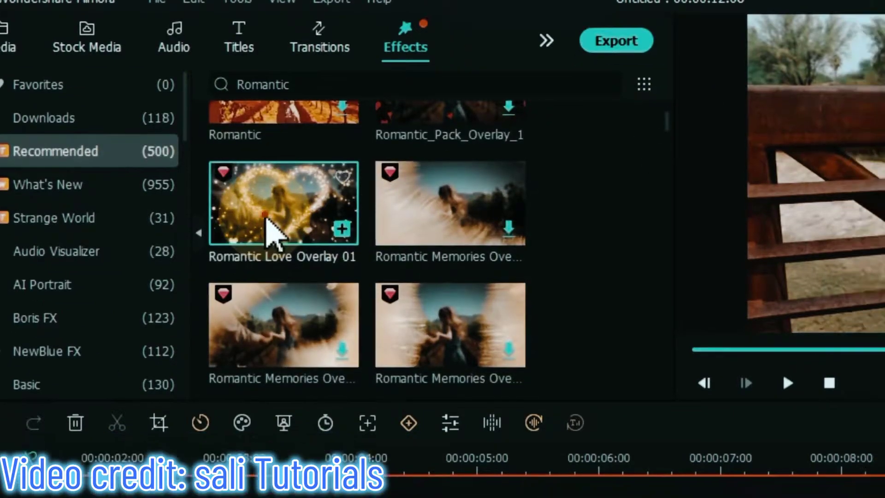
- Add Romantic Love Overlay 01 above the second j89 clip and reverse that clip
left_click_drag(307, 247, 676, 497)
right_click(156, 412)
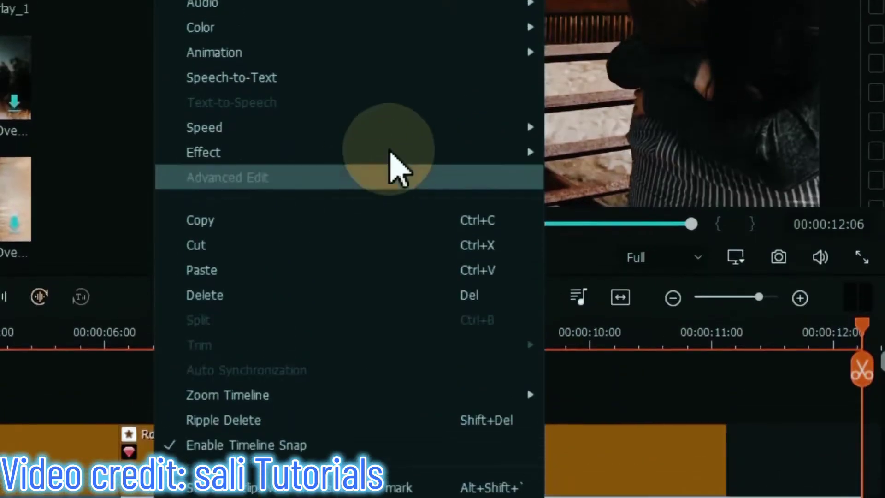
mouse_move(529, 148)
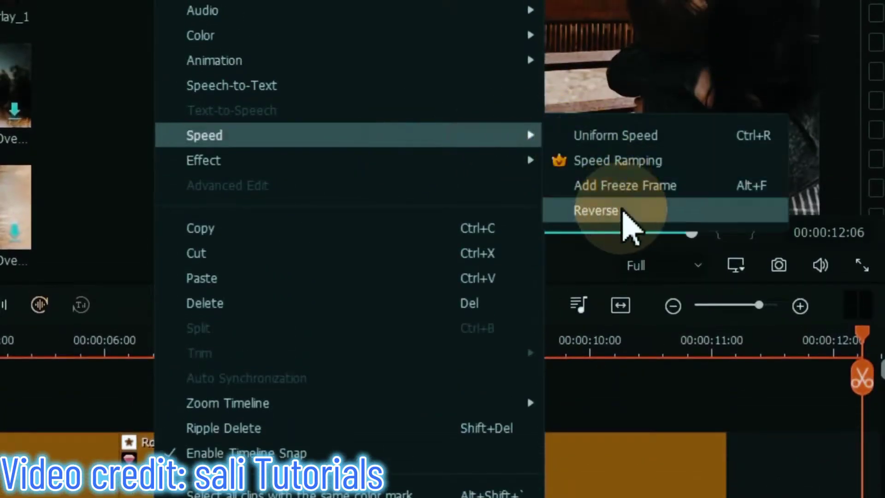
left_click(623, 211)
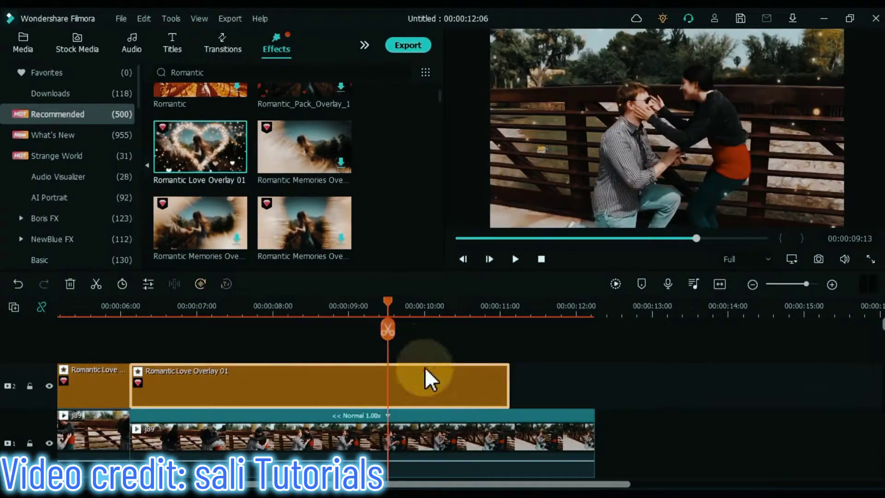
- Split off and delete the excess Overlay 01, then add Romantic Love Overlay 06 after it
key("ctrl+b")
key("Delete")
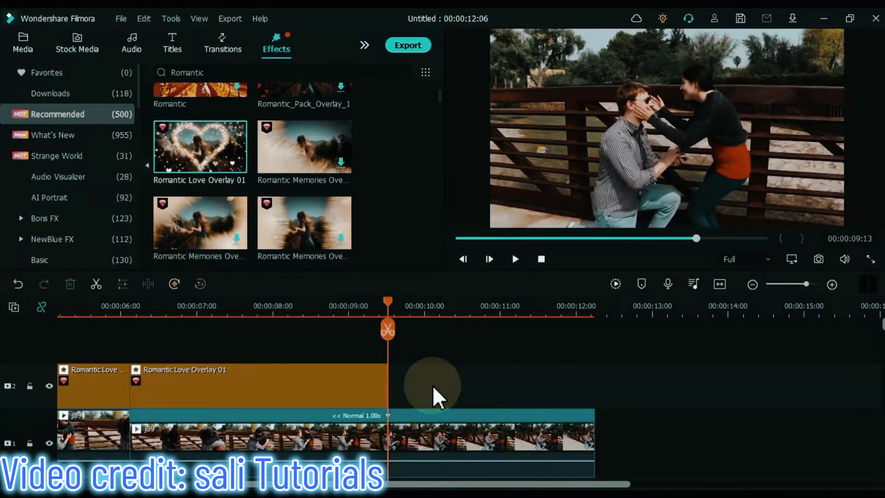
scroll(277, 206, "down", 5)
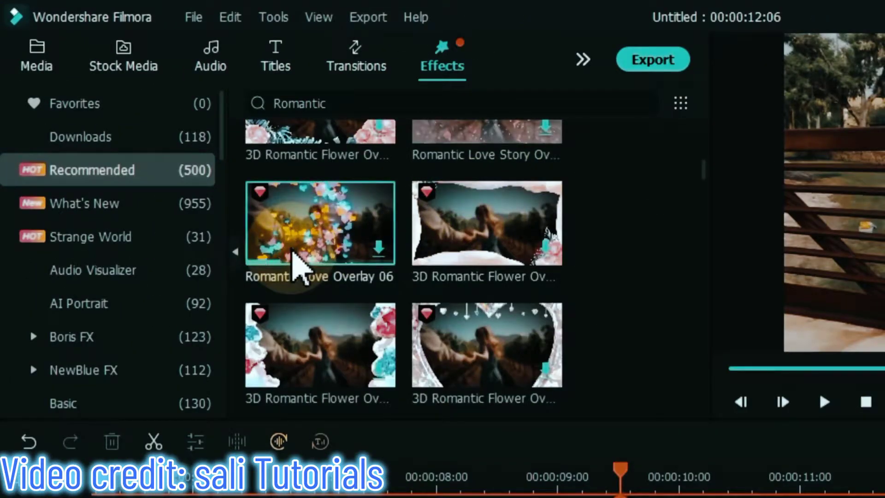
left_click_drag(294, 254, 644, 497)
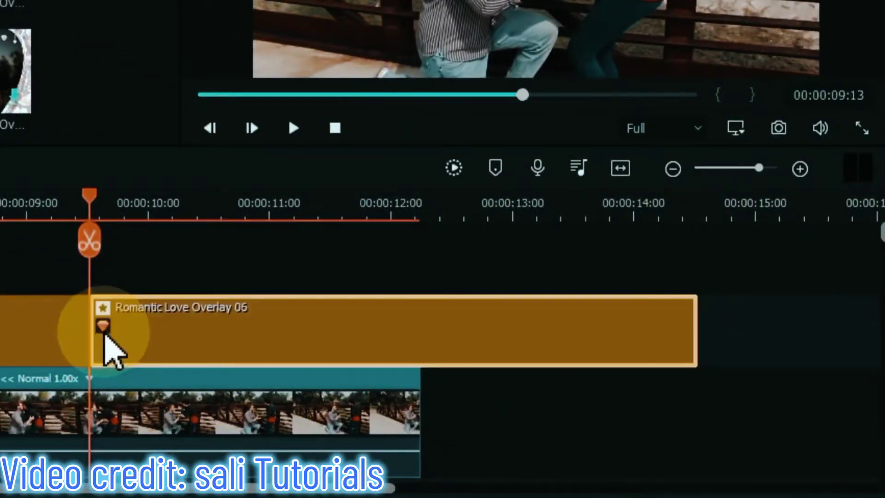
- Slow the reversed clip to 0.73x and play the edited project back
left_click(435, 364)
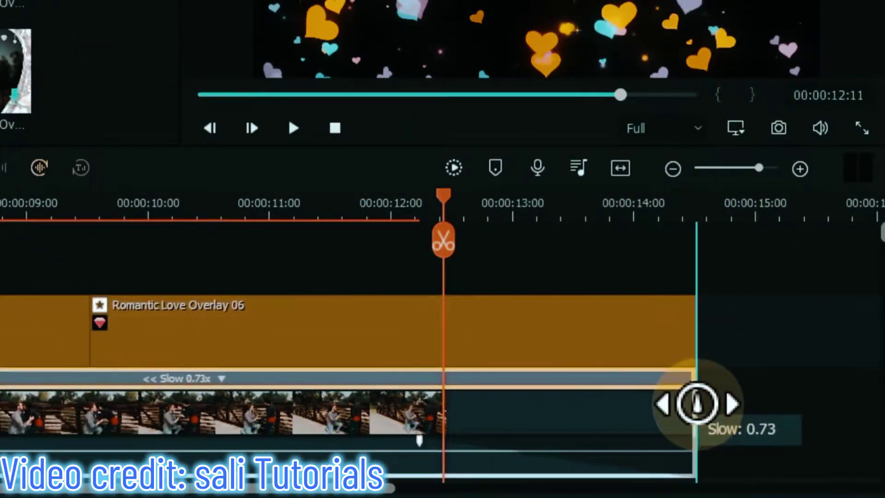
left_click_drag(697, 404, 697, 404)
key("space")
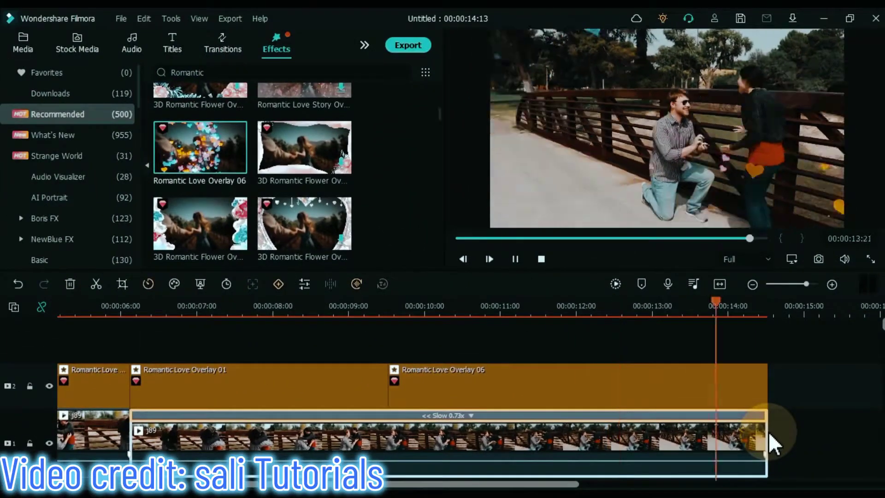
left_click(719, 283)
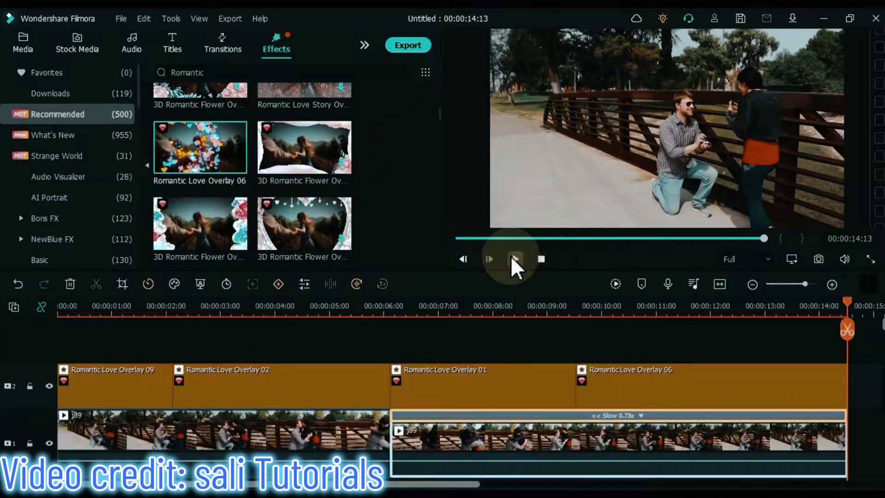
left_click(511, 256)
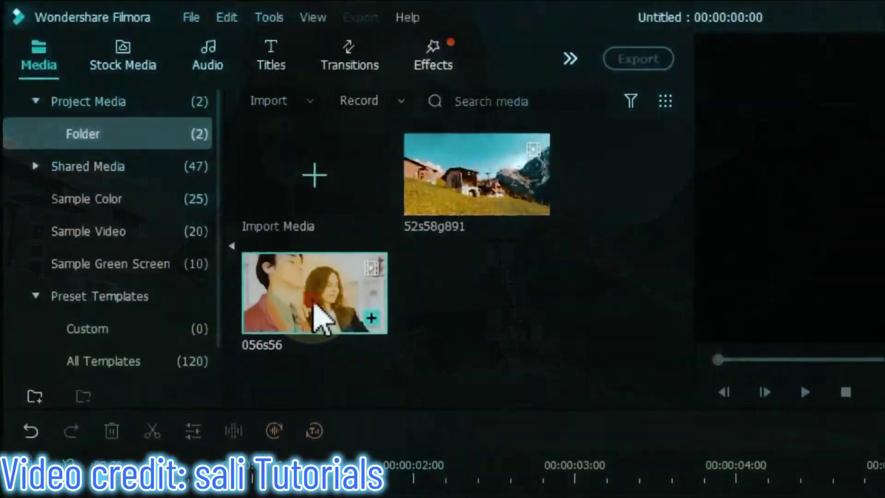
- Place clip 056s56 on track 1 and apply Human Segmentation to it
left_click_drag(260, 258, 54, 390)
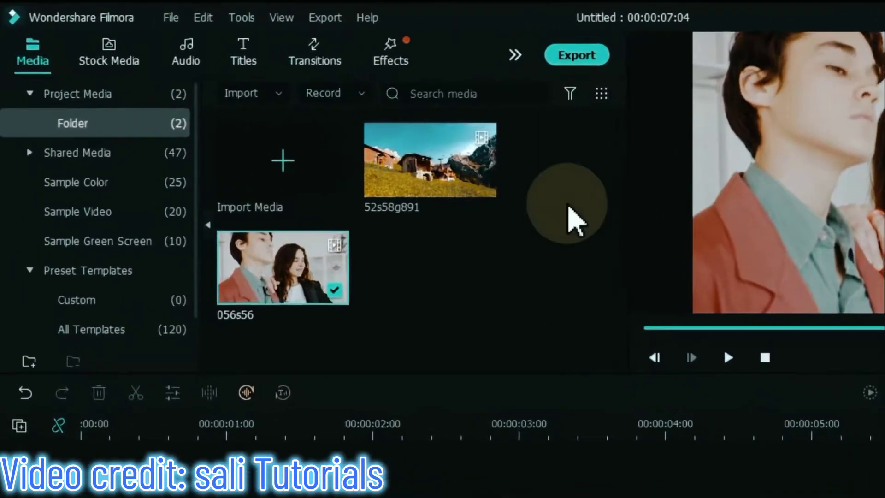
left_click(283, 48)
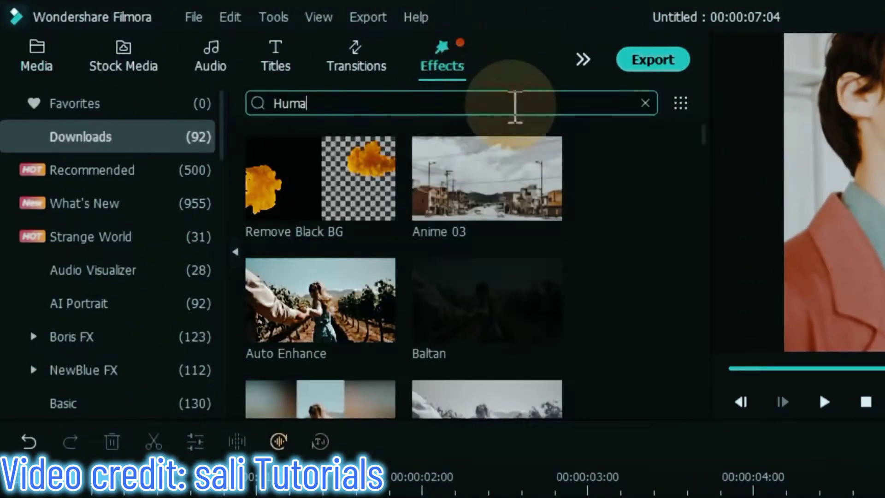
type("n segmentation")
left_click_drag(321, 178, 123, 497)
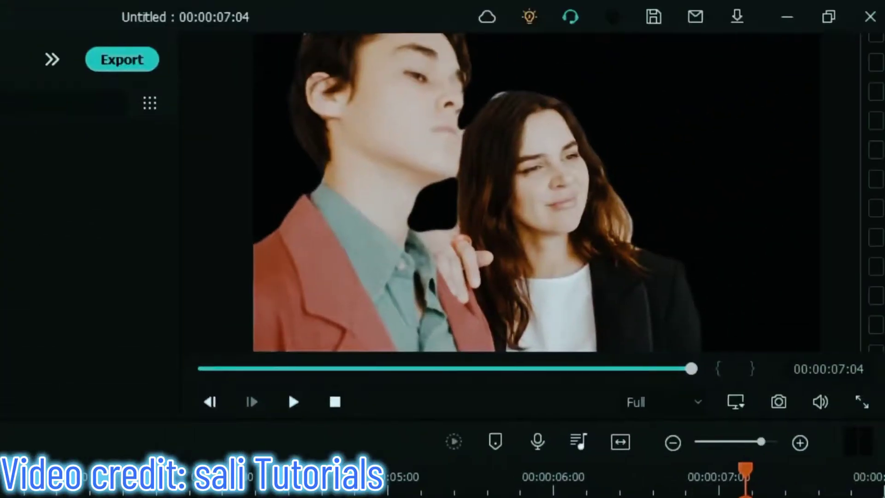
key("space")
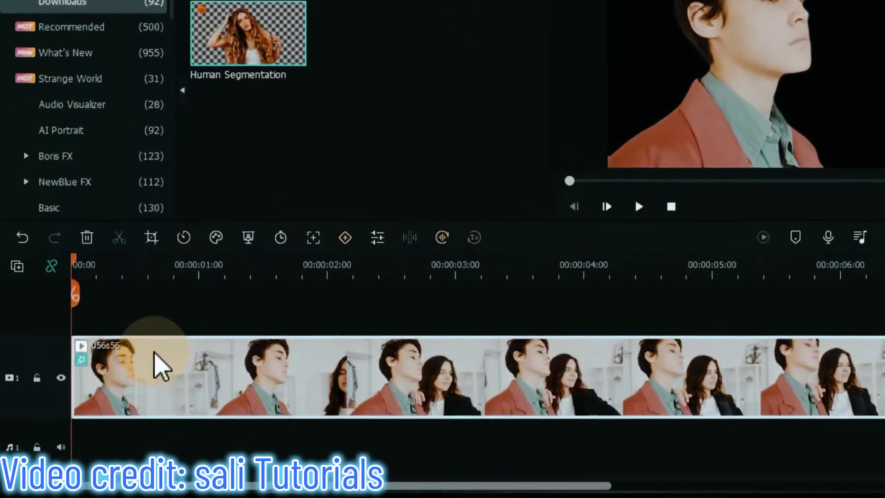
- Move 056s56 to track 2, put 52s58g891 beneath it, and remove the excess background
left_click_drag(127, 392, 138, 362)
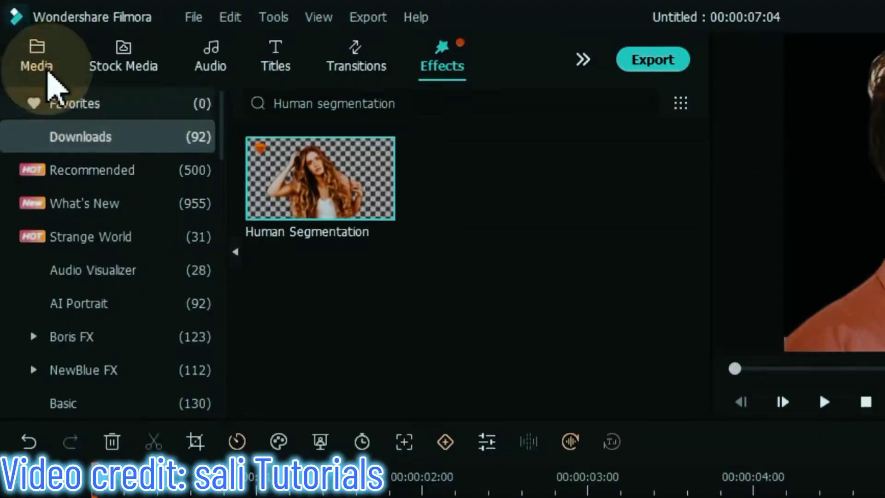
left_click(41, 69)
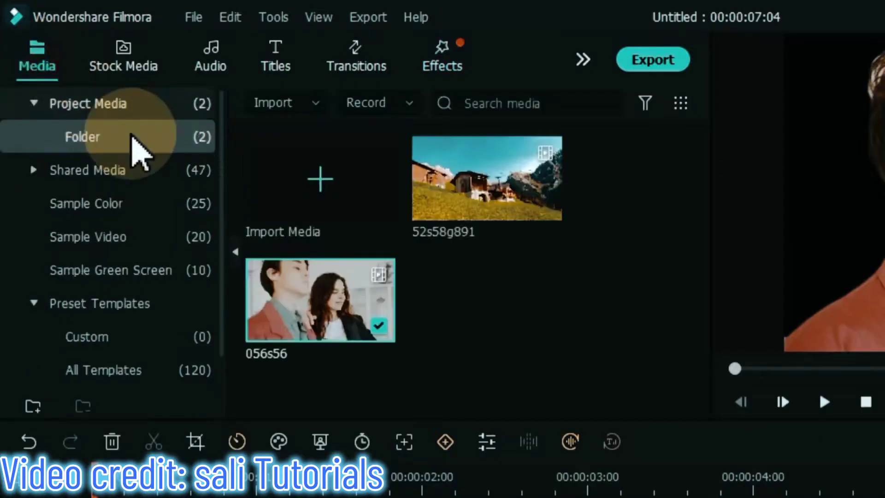
left_click_drag(451, 198, 69, 409)
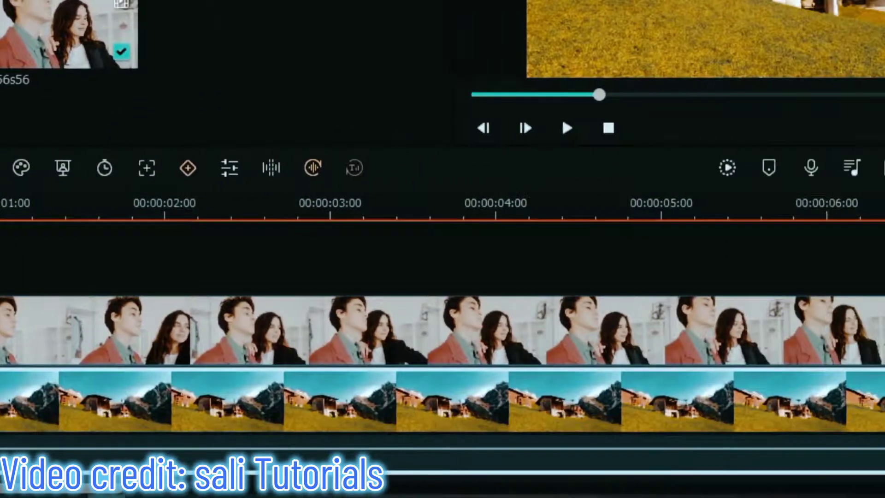
key("Delete")
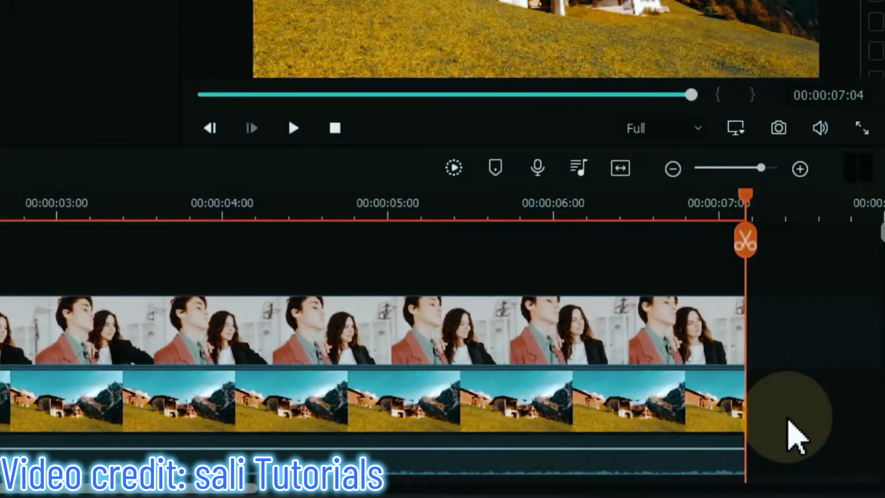
key("Home")
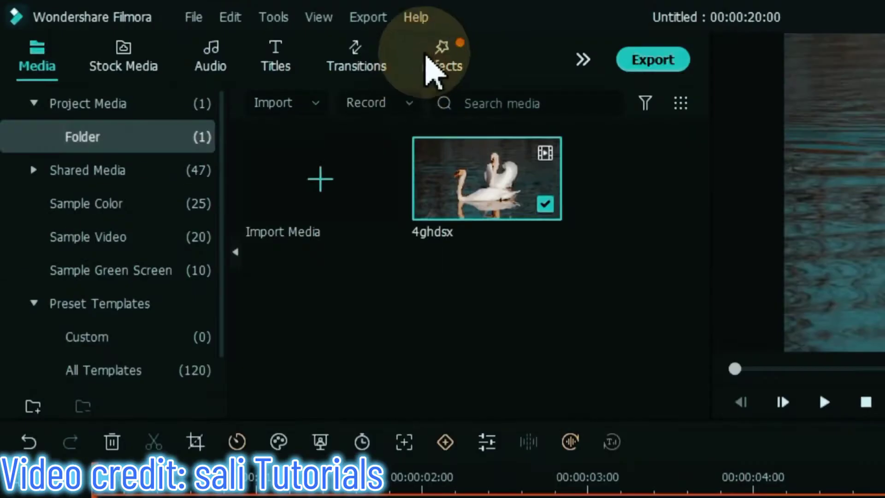
- Search for the Magnify effect and apply it to the swan clip
left_click(431, 67)
left_click(133, 185)
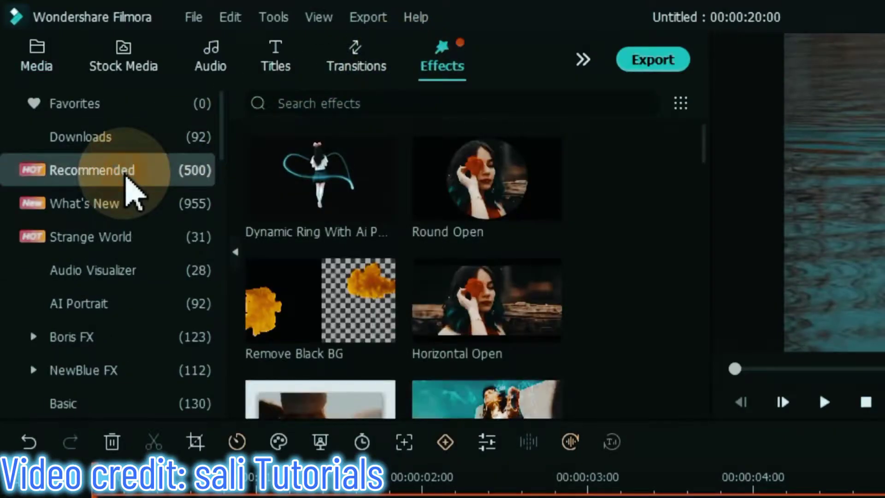
type("Magnify")
key("Return")
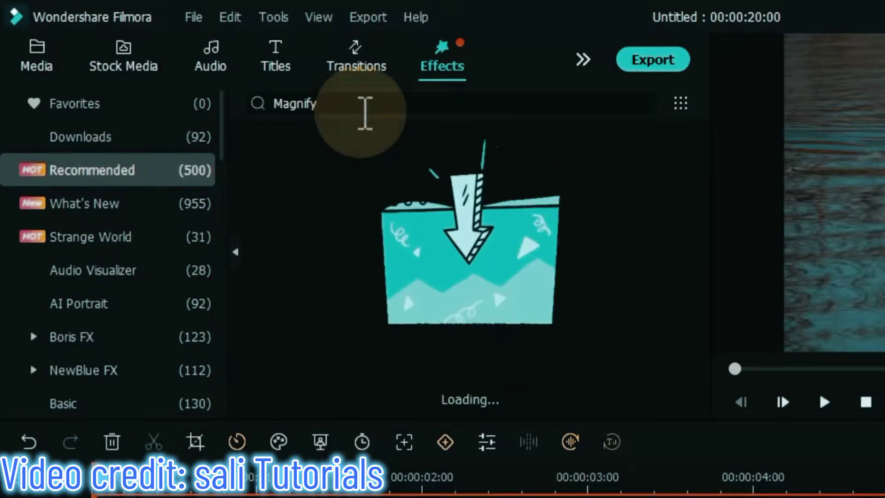
left_click_drag(337, 198, 228, 497)
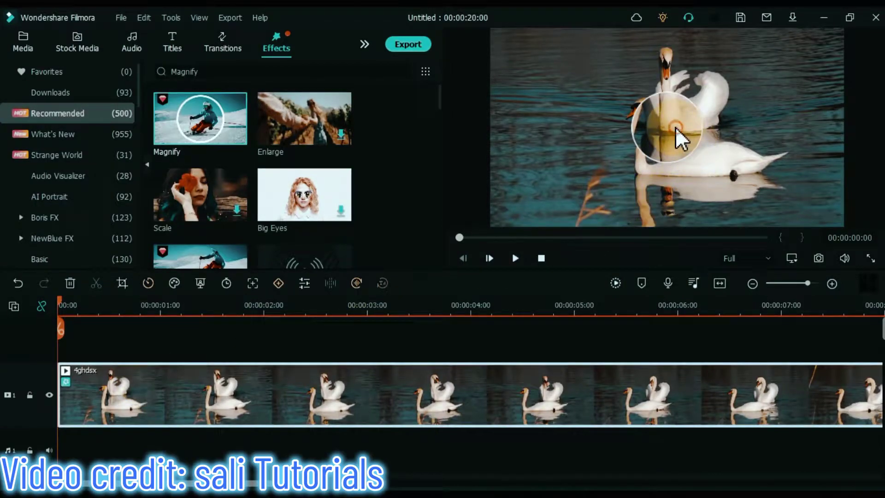
- Set Magnify radius 43.75, centre X 37.50, Y 46.88 and thickness 6.20
left_click(150, 393)
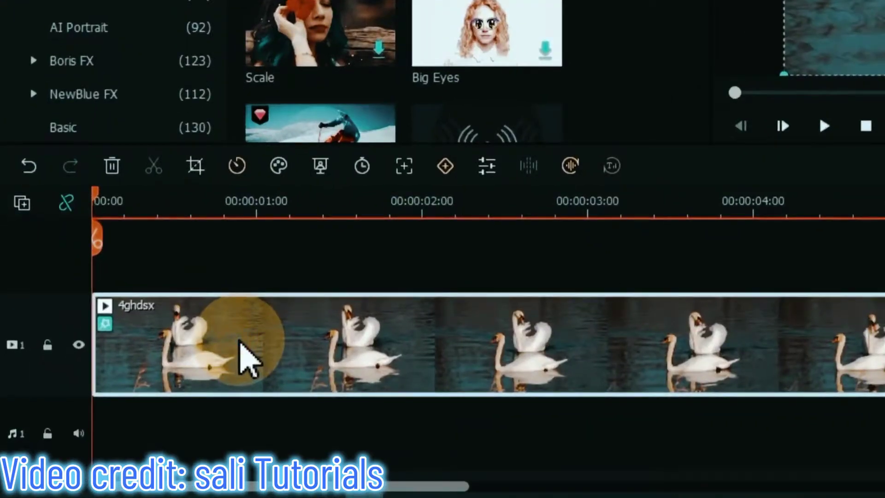
double_click(239, 340)
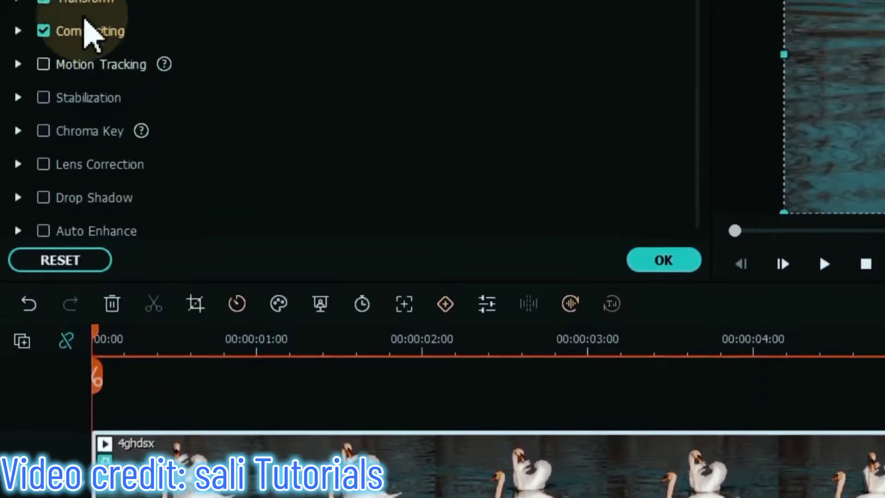
left_click(89, 97)
left_click(340, 182)
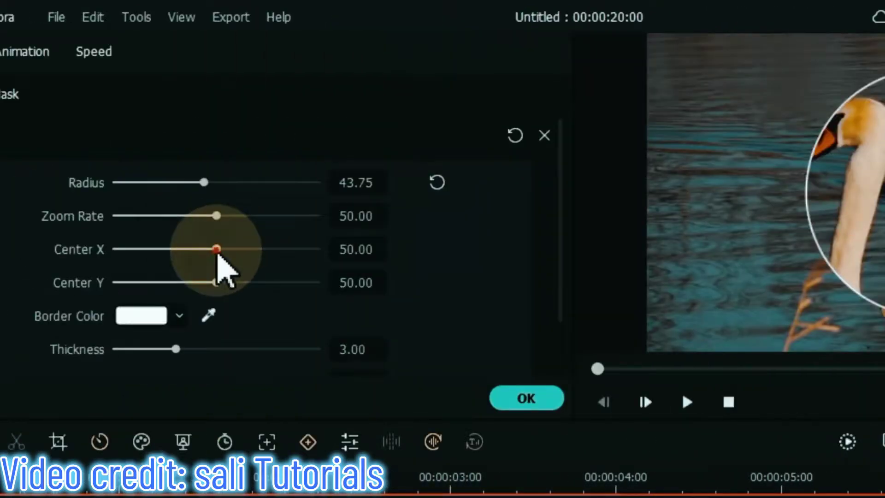
left_click_drag(217, 253, 194, 256)
left_click_drag(6, 257, 30, 285)
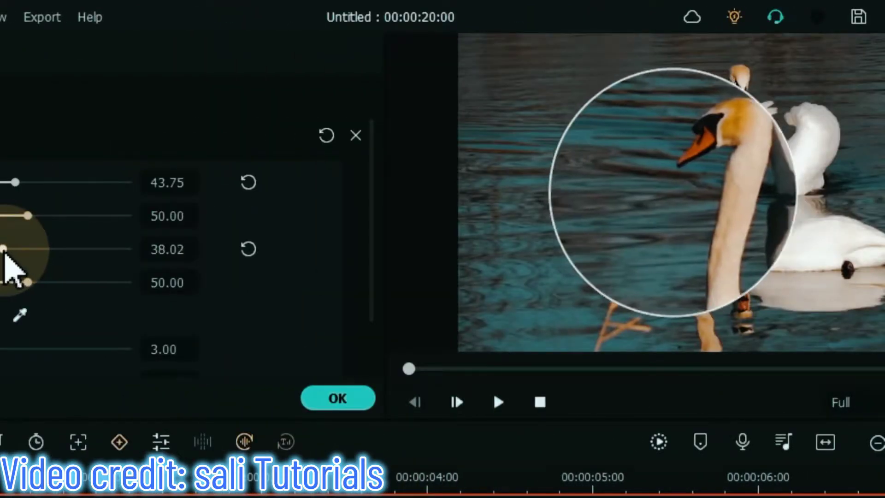
left_click_drag(206, 288, 198, 285)
left_click_drag(168, 352, 227, 350)
- Give the magnify circle a light cyan border, confirm, and preview the swan clip
scroll(523, 304, "down", 2)
left_click(305, 312)
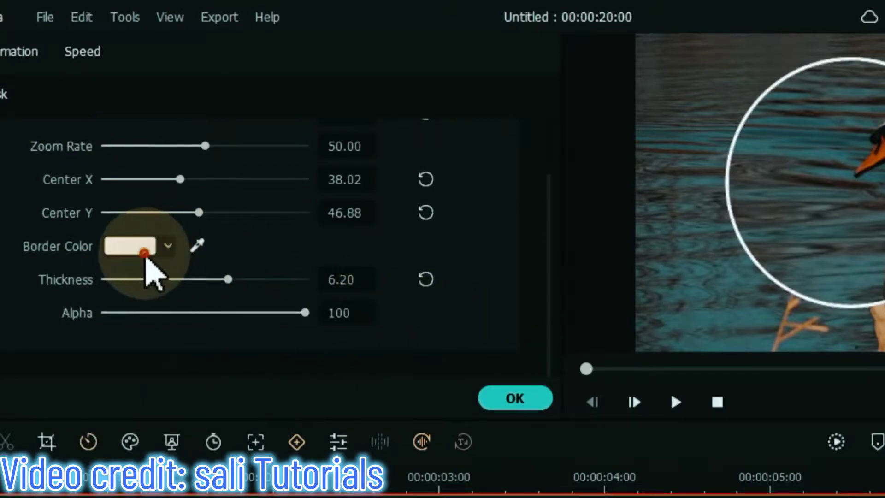
left_click(144, 253)
left_click(113, 364)
left_click(116, 249)
left_click(116, 272)
left_click(506, 406)
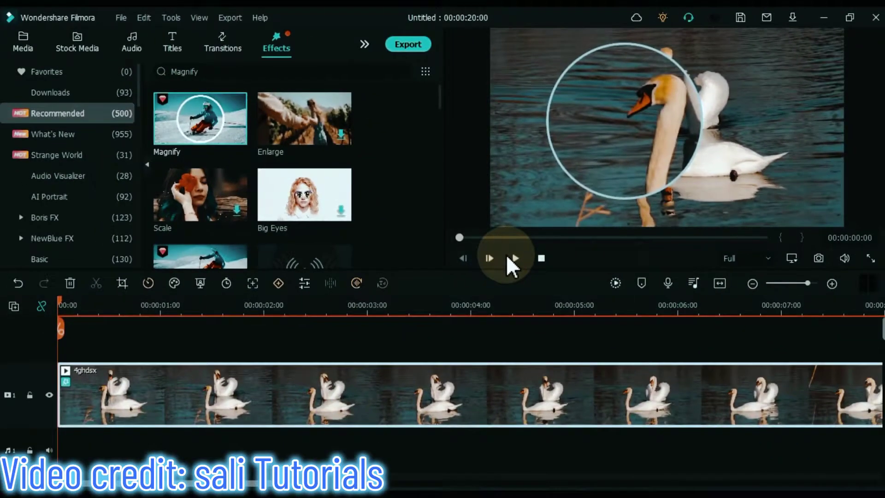
left_click(509, 258)
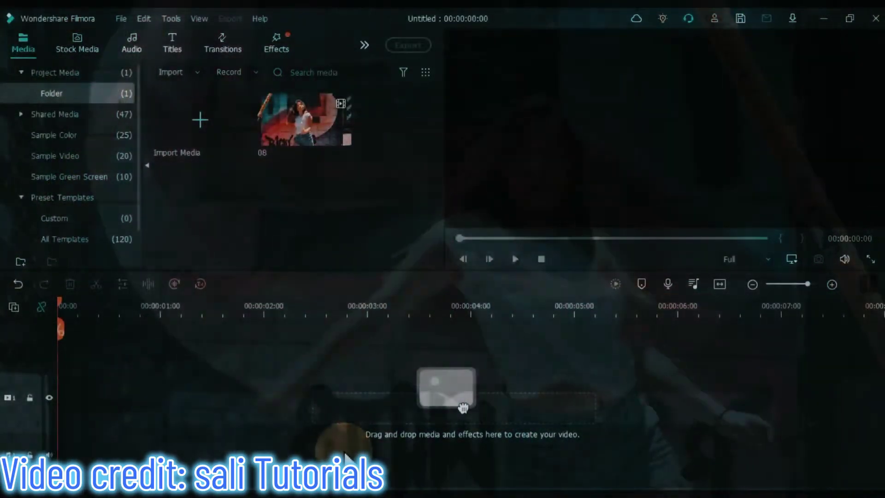
- Add clip 08 keeping 1920x1080 25fps, then apply and preview the Magic Swing effect
left_click_drag(501, 439, 57, 445)
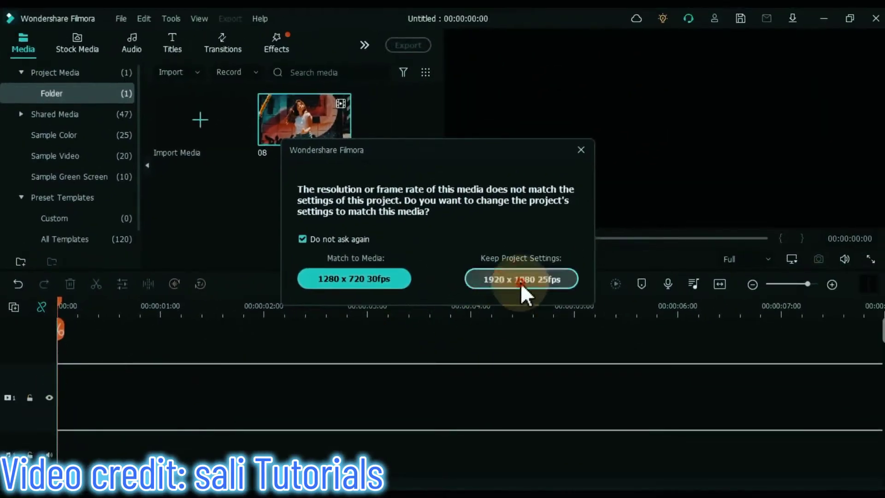
left_click(521, 279)
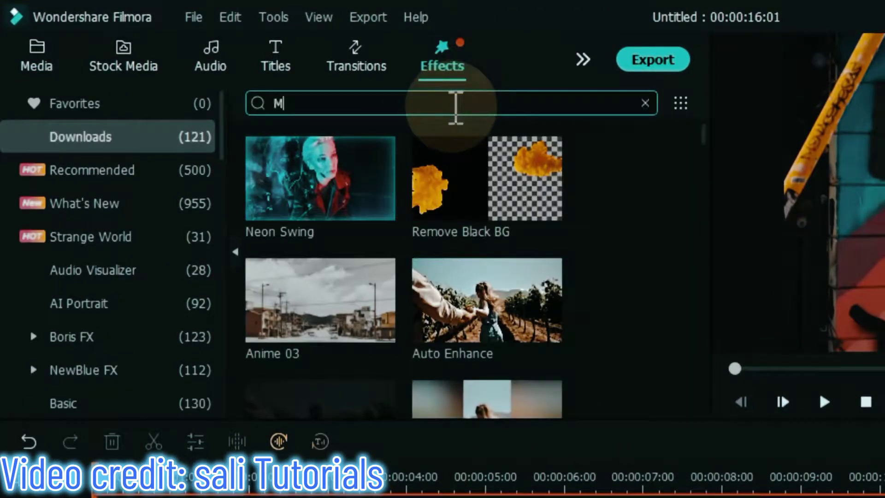
left_click(456, 107)
type("Magi")
type("c swing")
key("Return")
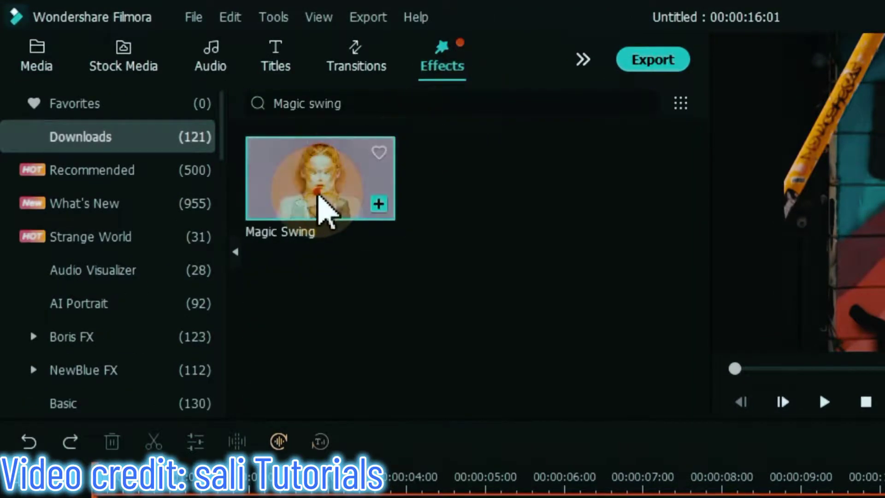
left_click_drag(318, 191, 117, 361)
key("space")
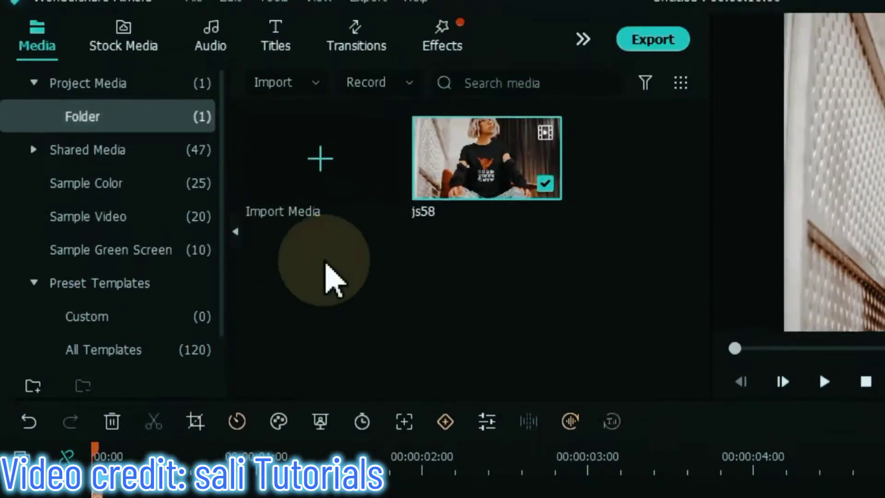
- Search 'Neon swing', drop Neon Swing onto the js58 clip and preview it
left_click(439, 69)
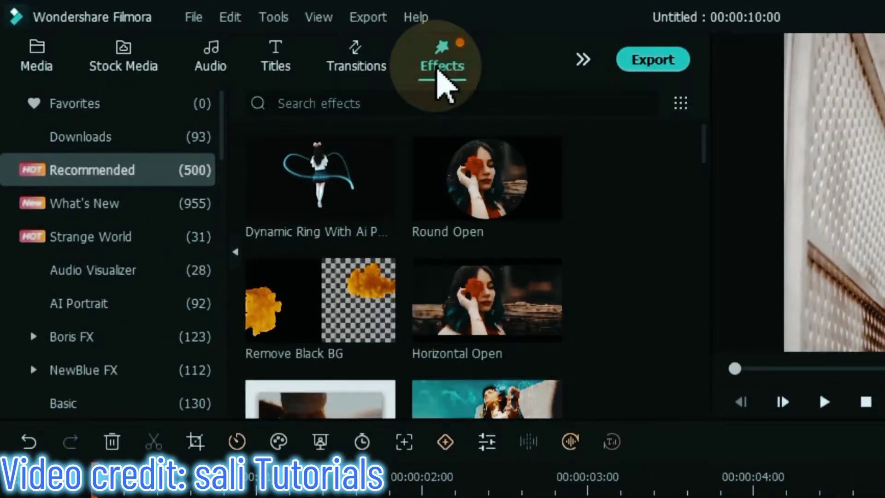
left_click(440, 110)
type("Neon swi")
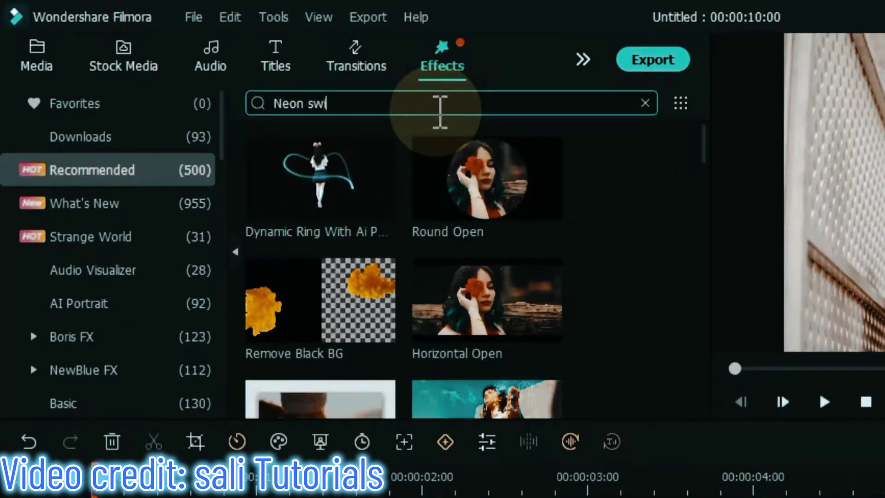
type("ng")
key("Return")
left_click_drag(321, 217, 99, 495)
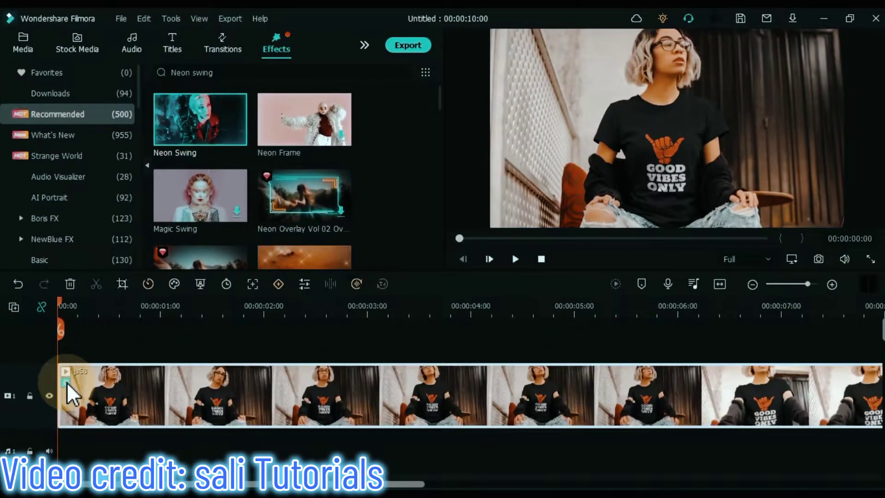
key("space")
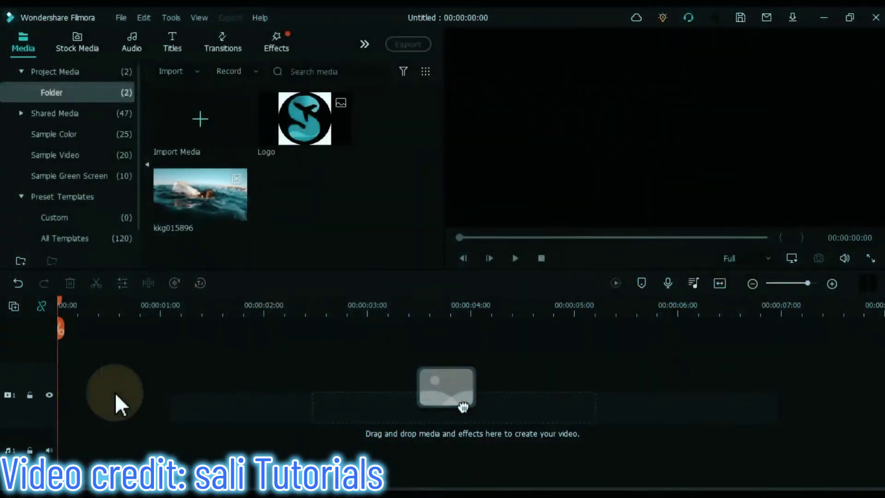
- Search effects for 'End screen', add the first End Screen Pack overlay and preview it
left_click(281, 46)
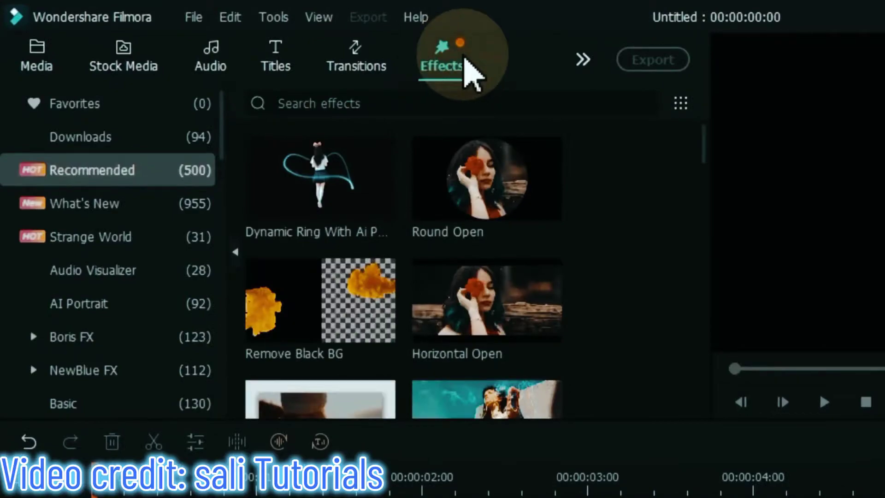
type("End screen")
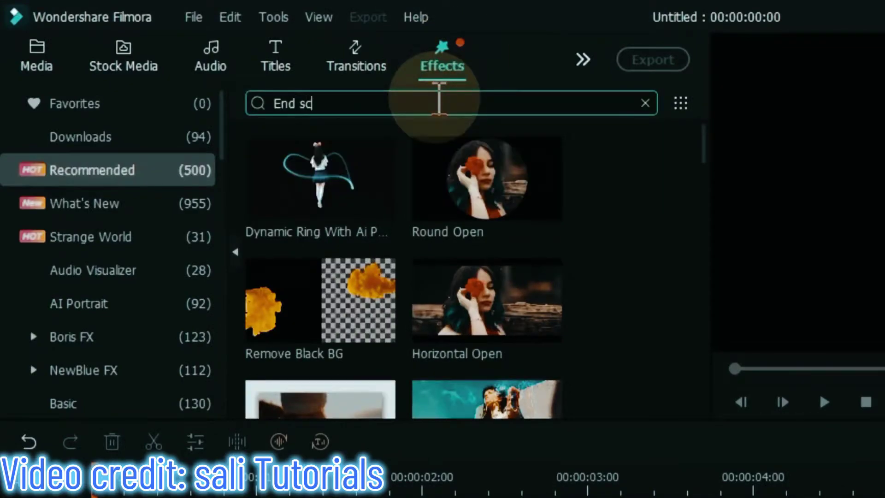
key("Return")
left_click_drag(327, 181, 101, 497)
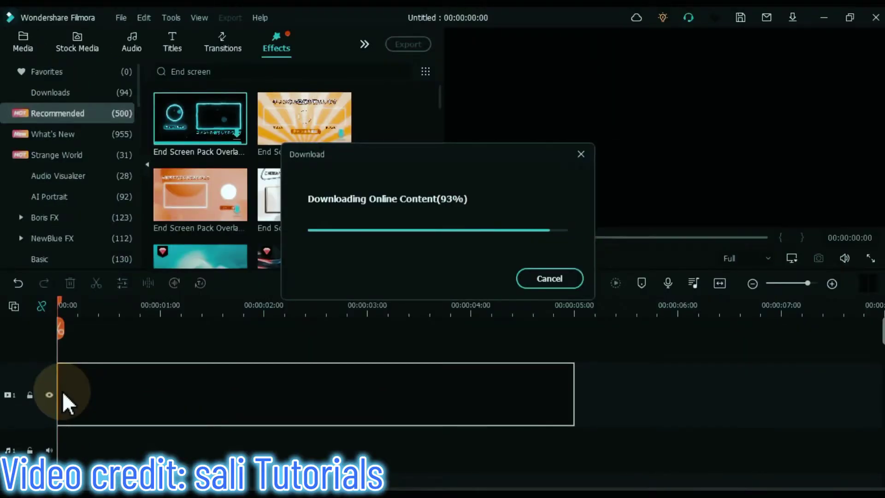
key("space")
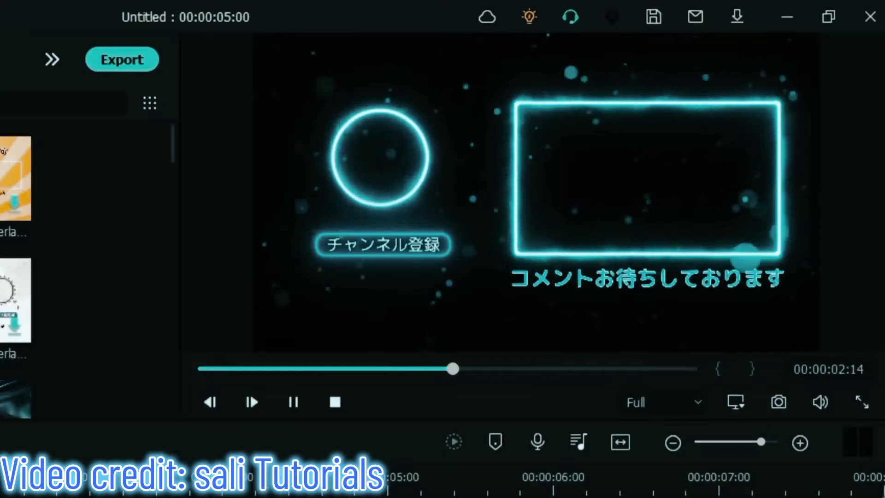
key("space")
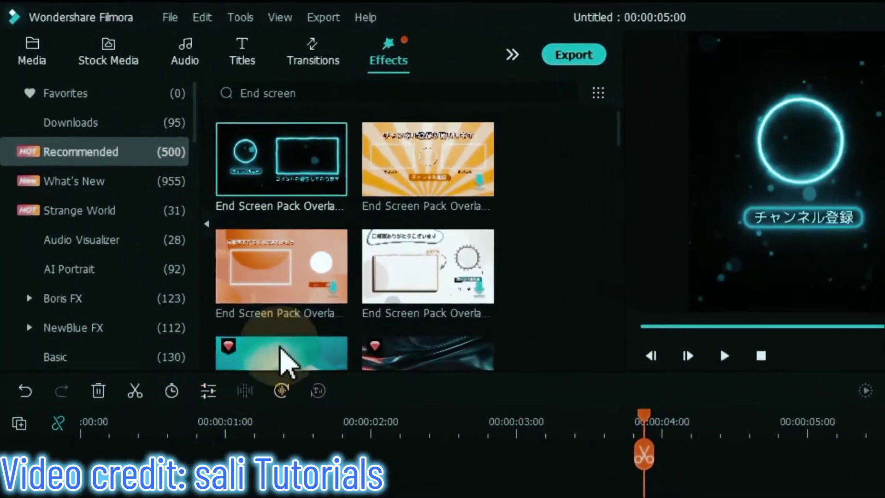
- Delete that overlay and add Trendy Gaming Endscreen Pack Overlay 01 in its place
key("Delete")
left_click_drag(708, 154, 726, 271)
left_click_drag(473, 308, 96, 497)
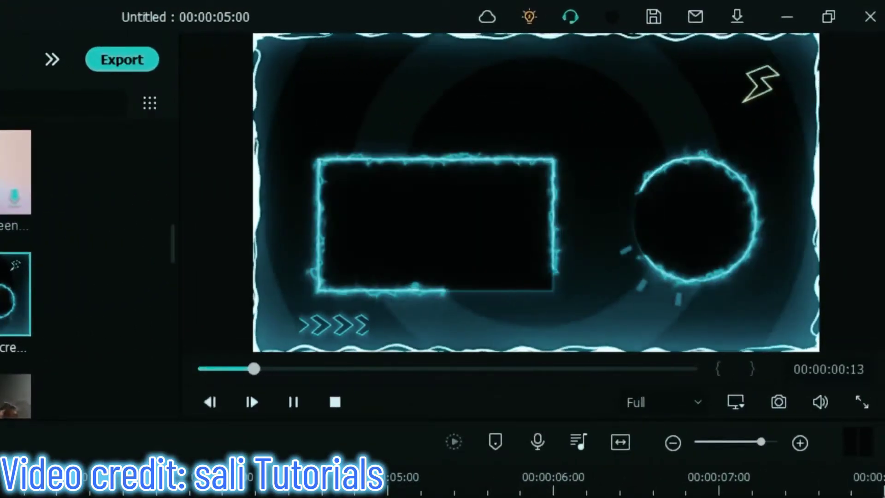
left_click(290, 395)
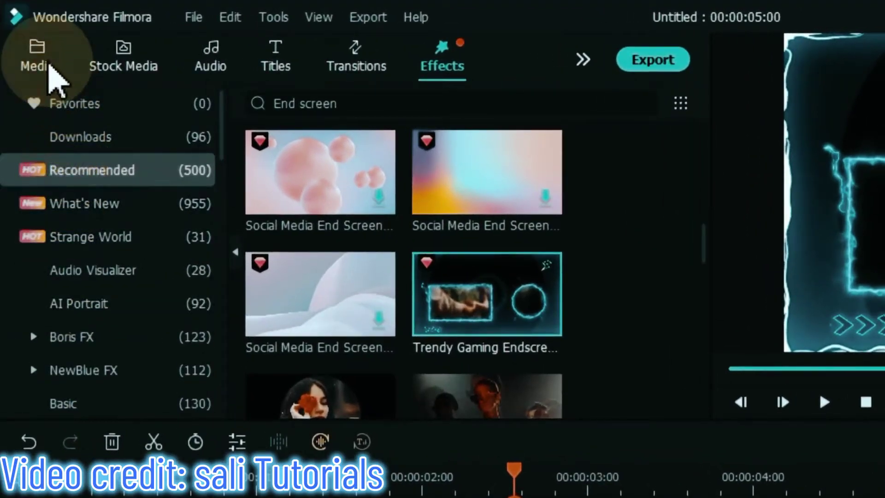
- Move the endscreen overlay to track 2 and place kkg015896 on track 1 at the start
left_click(46, 60)
left_click_drag(224, 361, 209, 321)
left_click(446, 85)
left_click_drag(343, 86, 97, 446)
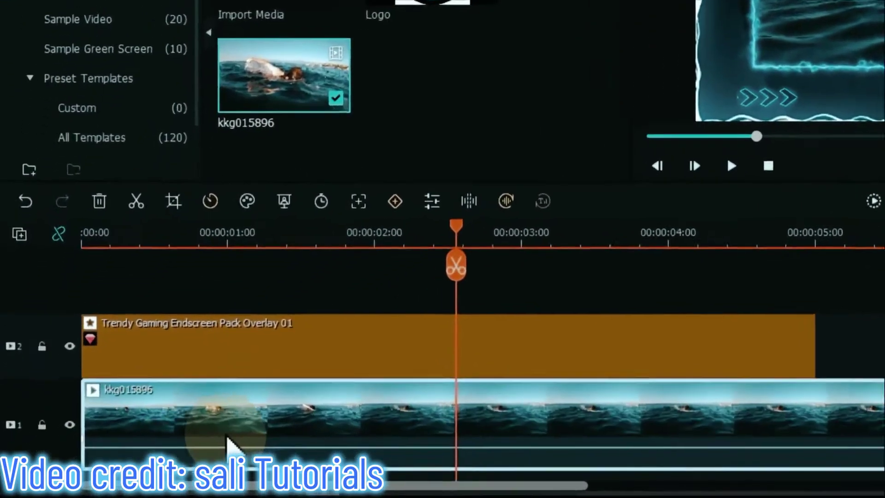
- Fit the swimming clip into the endscreen frame, move it up a track, and add Logo beneath
double_click(160, 447)
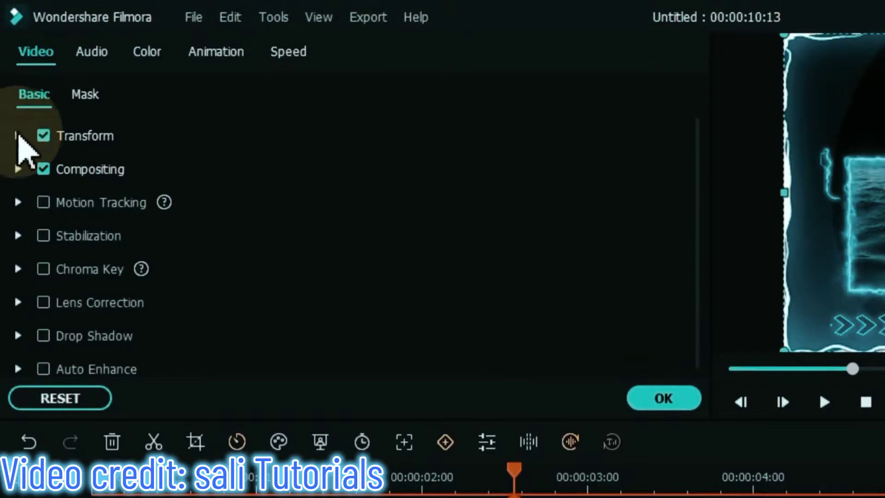
left_click(18, 135)
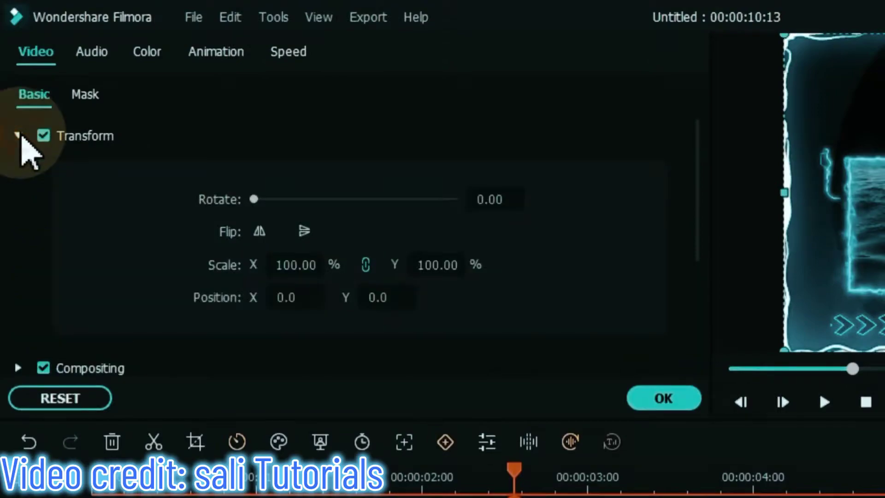
mouse_move(413, 249)
left_mouse_down()
mouse_move(417, 261)
mouse_move(405, 261)
left_mouse_up()
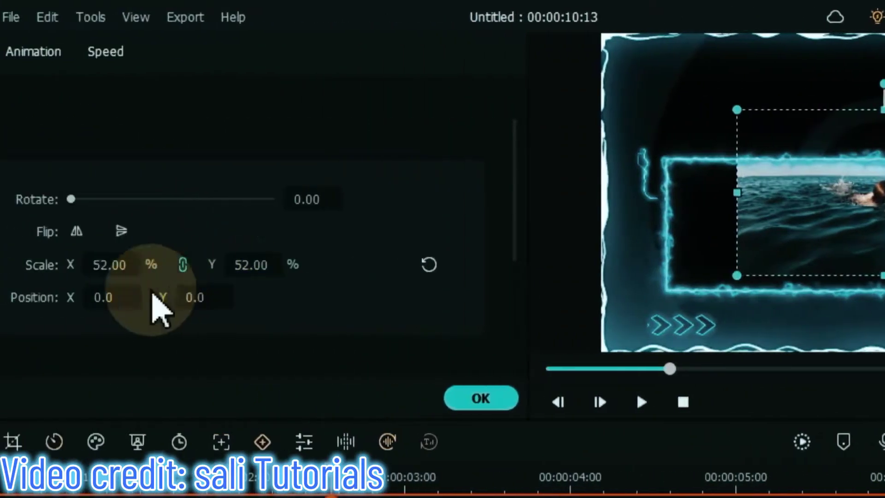
left_click_drag(158, 305, 51, 296)
left_click_drag(209, 298, 179, 298)
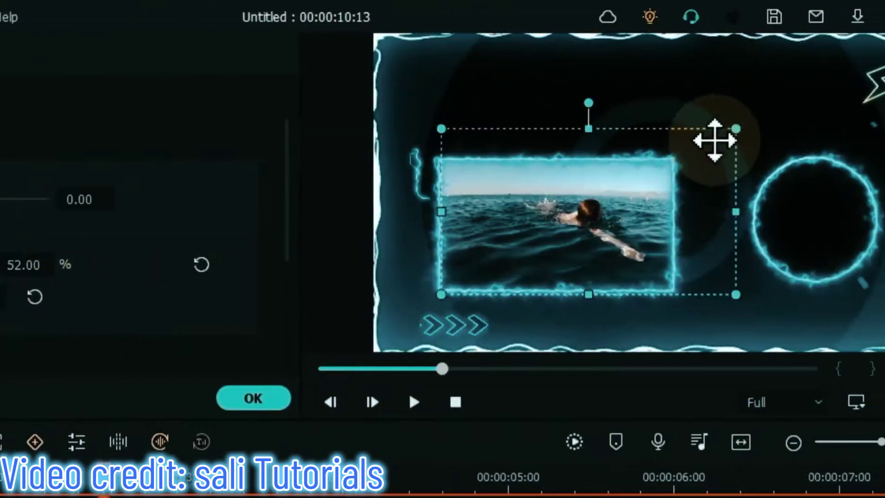
left_click_drag(733, 130, 627, 159)
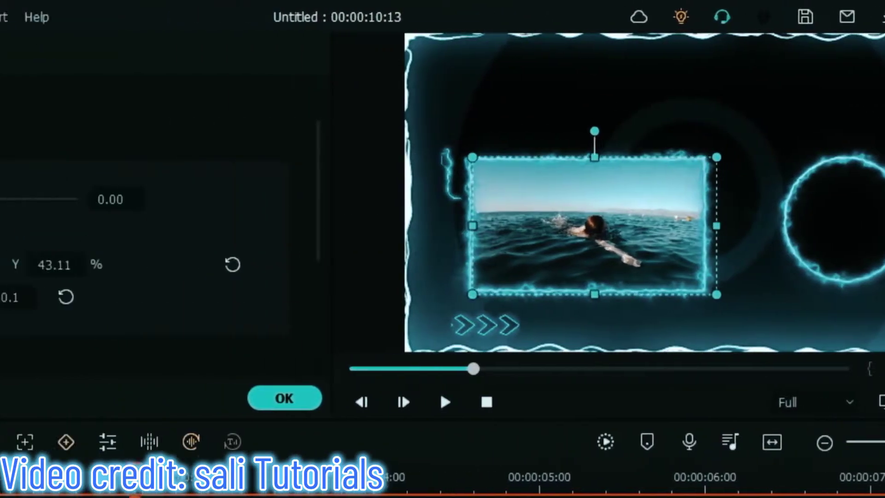
left_click_drag(311, 296, 302, 294)
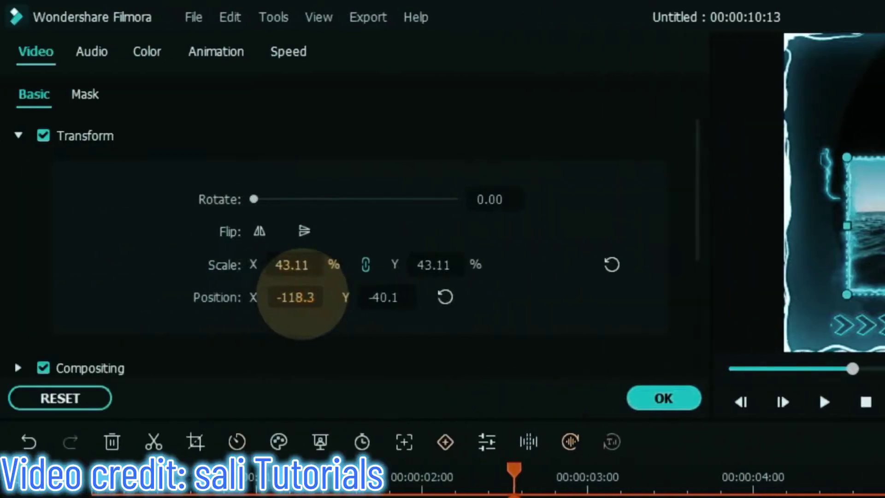
left_click(691, 398)
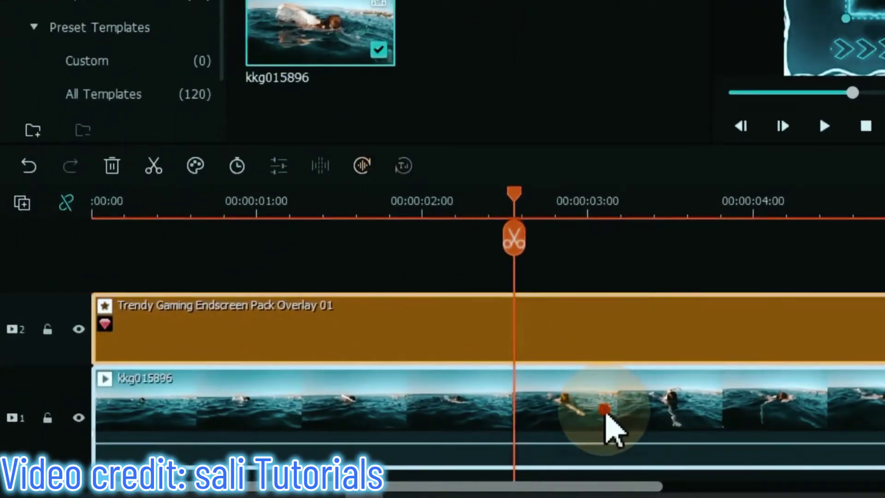
left_click_drag(613, 429, 585, 336)
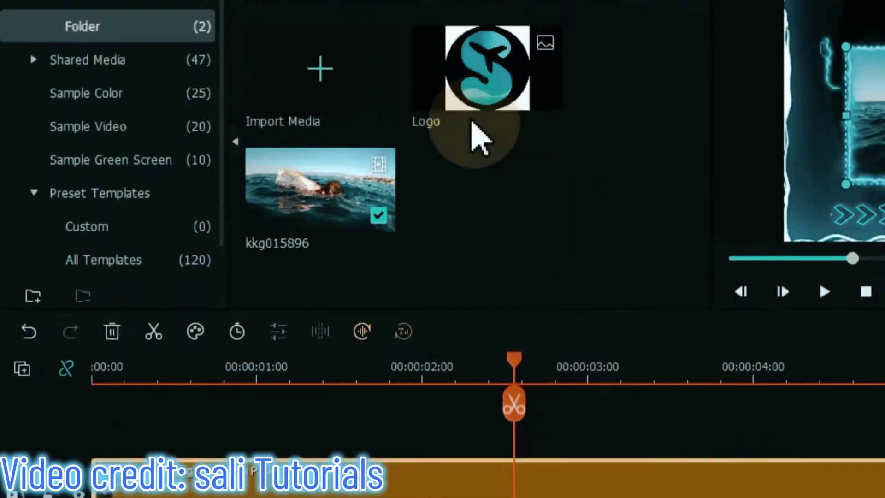
left_click_drag(472, 85, 92, 463)
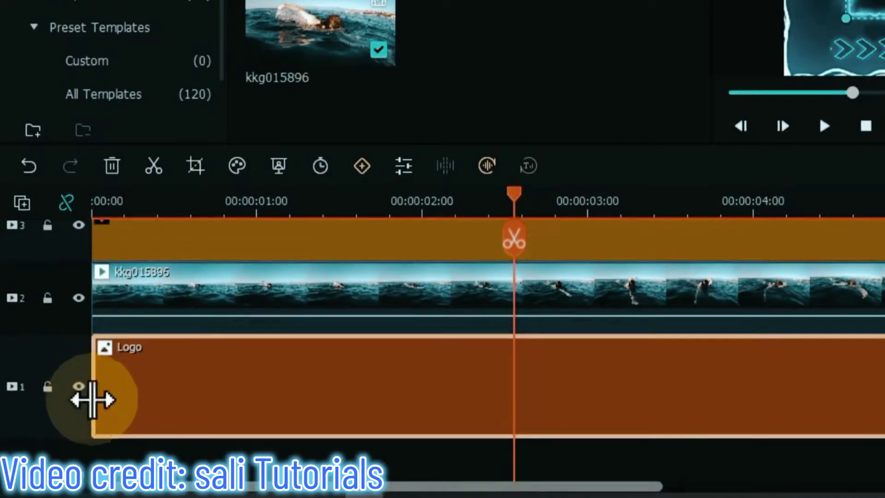
- Scale the Logo to 36% and position it at 190/-33 inside the neon circle
double_click(457, 397)
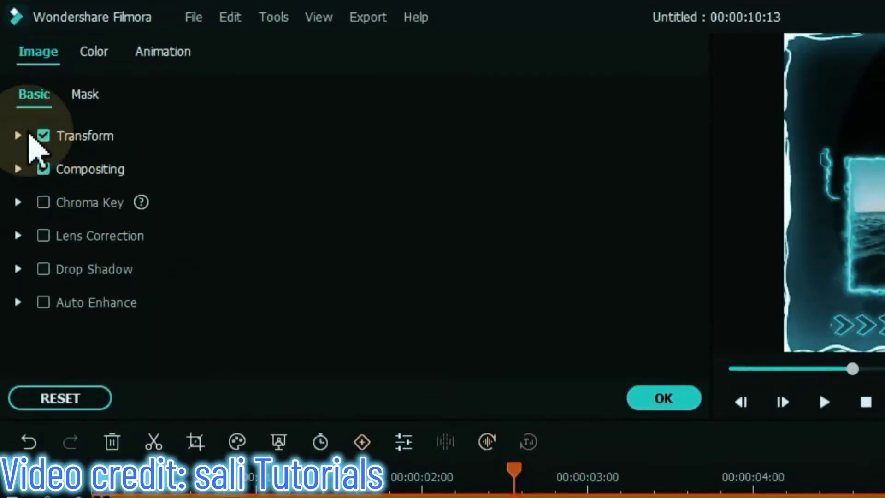
left_click(20, 135)
left_click(439, 266)
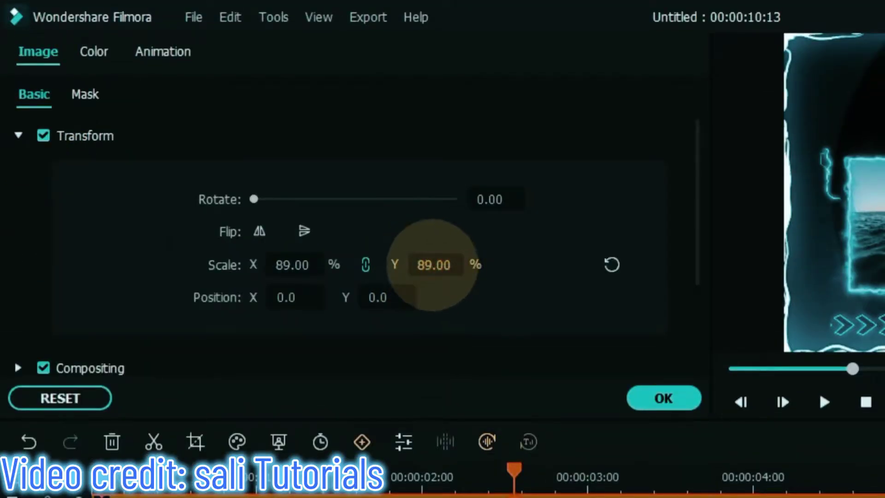
left_click_drag(432, 265, 411, 266)
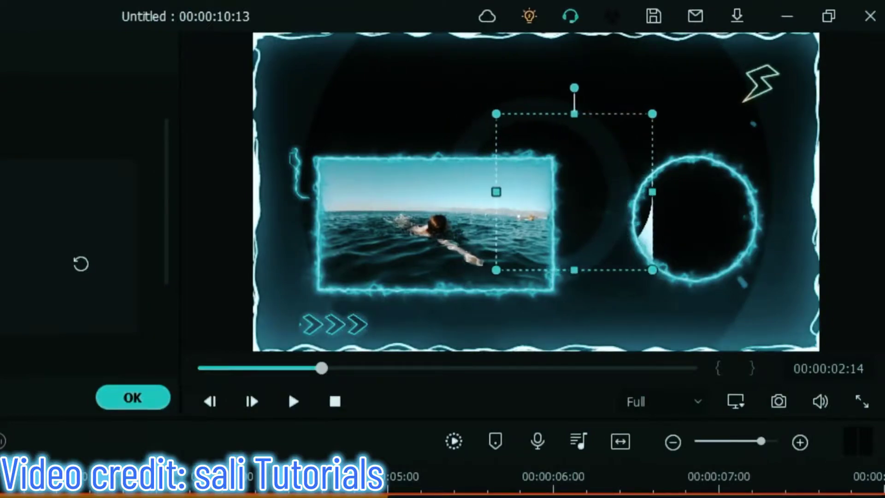
left_click_drag(574, 192, 701, 211)
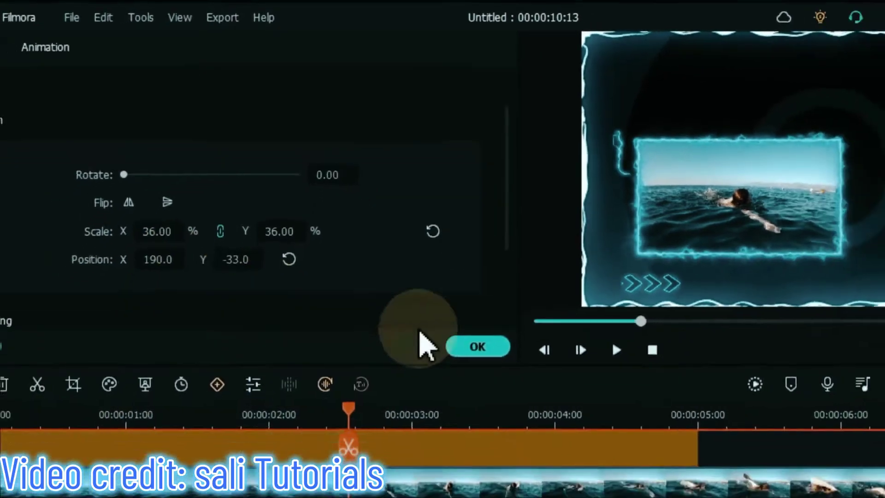
left_click(513, 397)
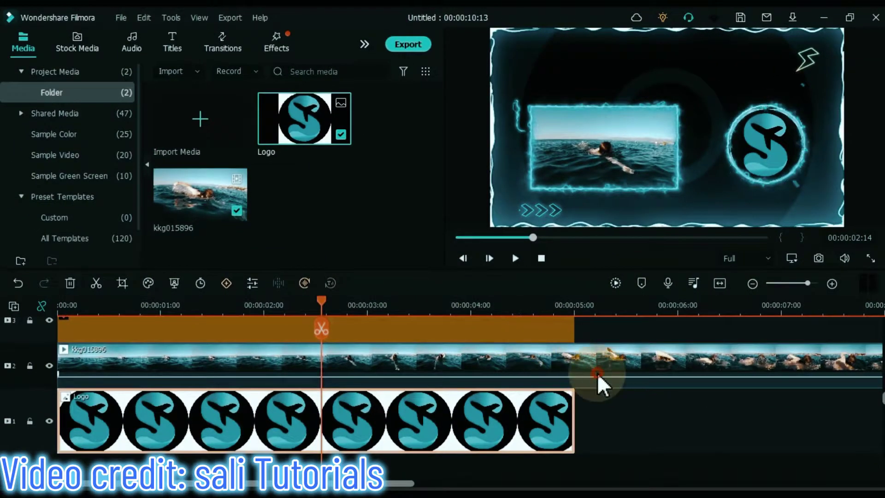
- Split the swimming clip at 00:00:05:00, delete the remainder, and preview from the start
left_click(573, 306)
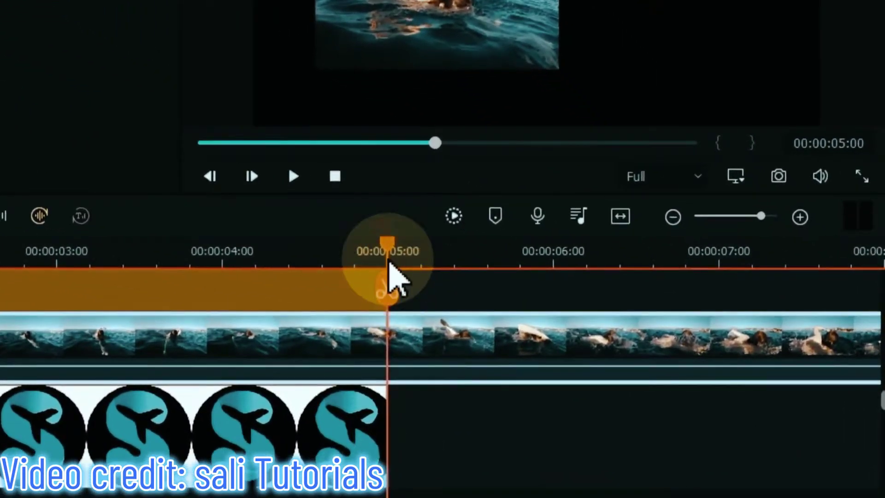
left_click(388, 287)
left_click(419, 337)
key("Delete")
left_click(293, 178)
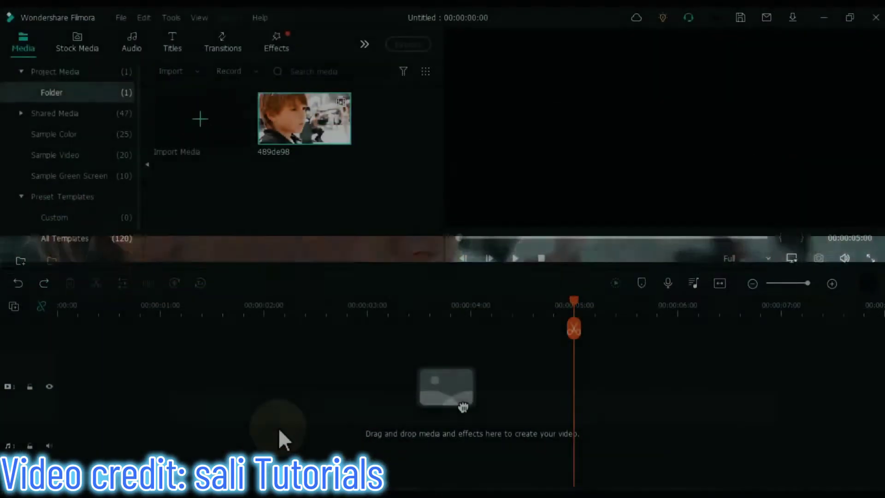
- Place 489de98 at the timeline start, then apply and preview the Horizontal Open effect
left_click_drag(304, 119, 60, 391)
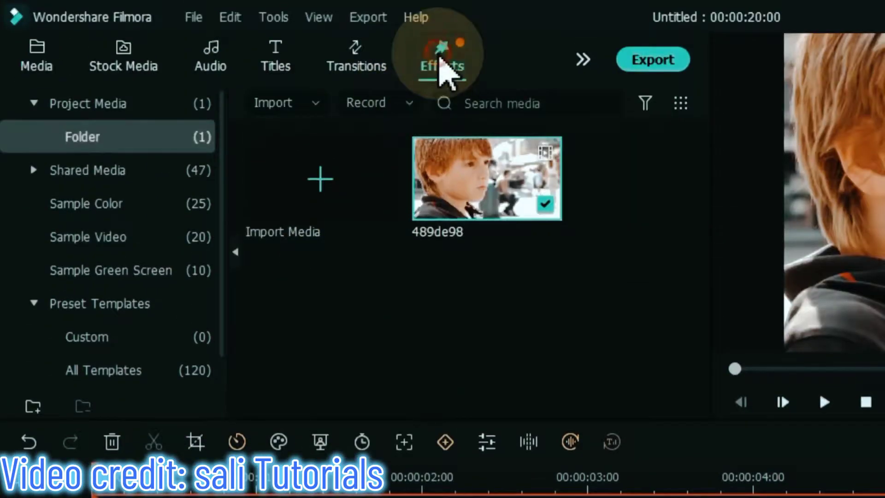
left_click(442, 65)
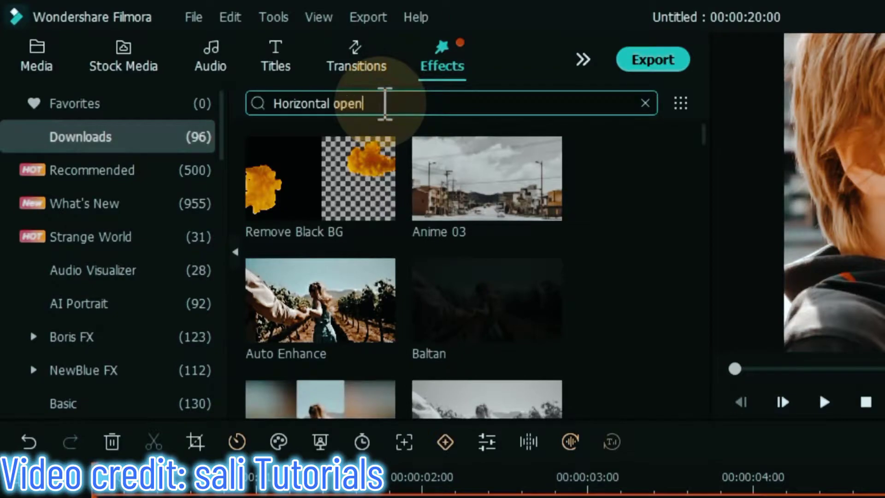
key("Return")
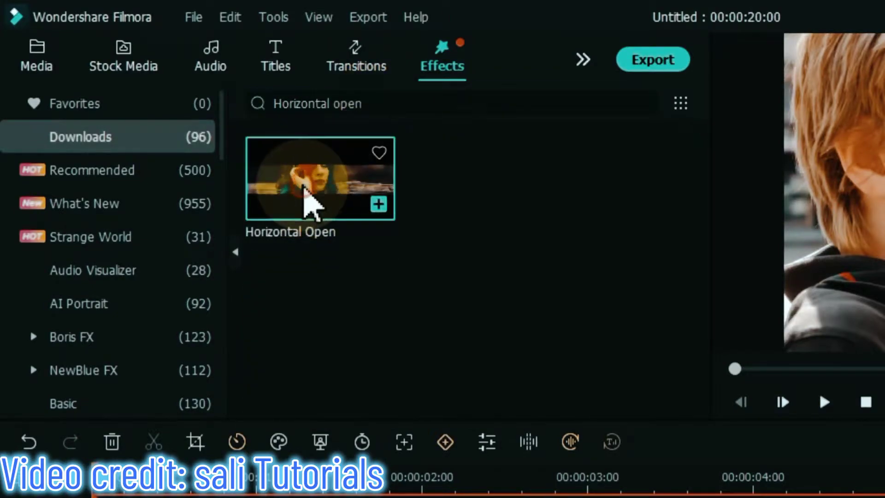
left_click_drag(304, 186, 79, 370)
key("space")
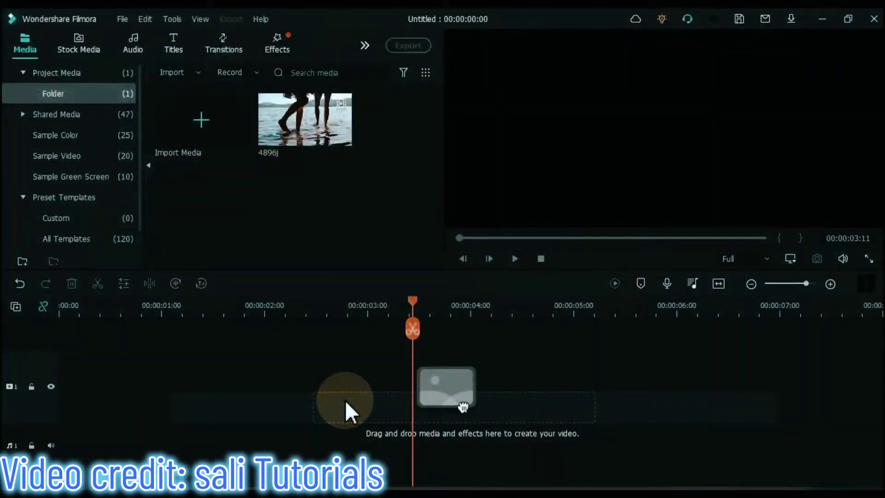
- Place clip 4896j on the timeline and apply the third 'Cinematic digital slideshows' effect to it
mouse_move(291, 131)
left_click_drag(345, 141, 49, 463)
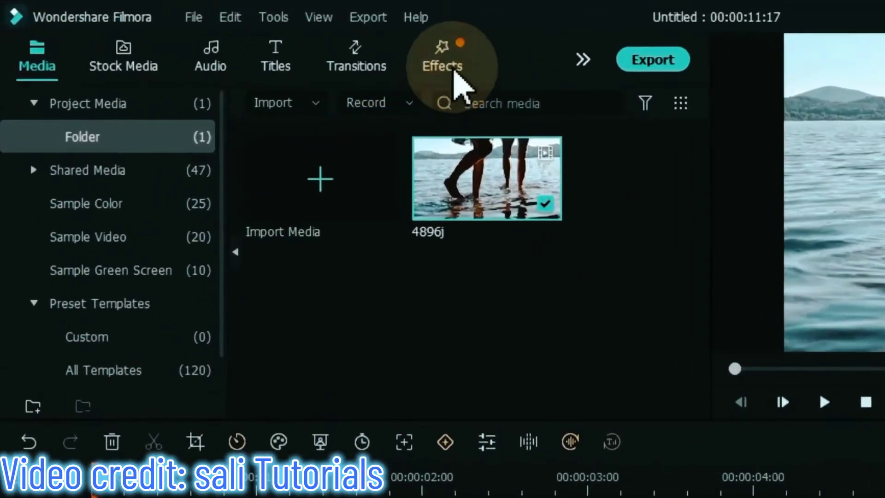
left_click(397, 66)
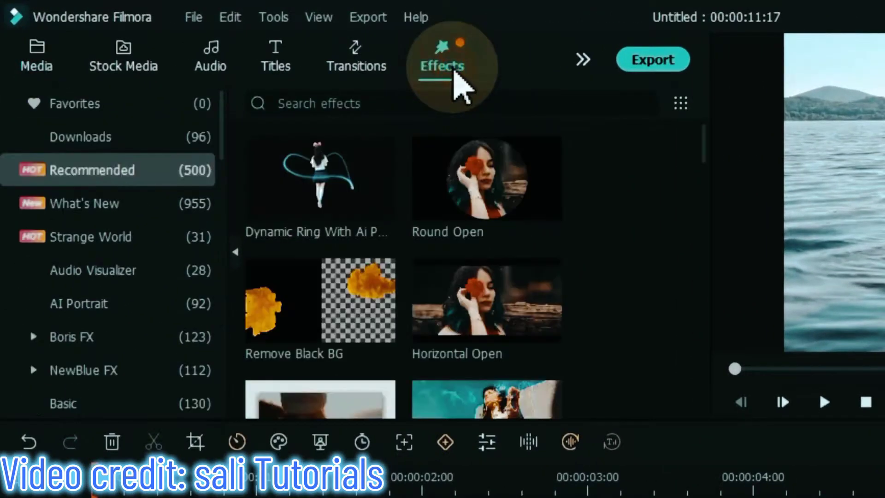
left_click(373, 87)
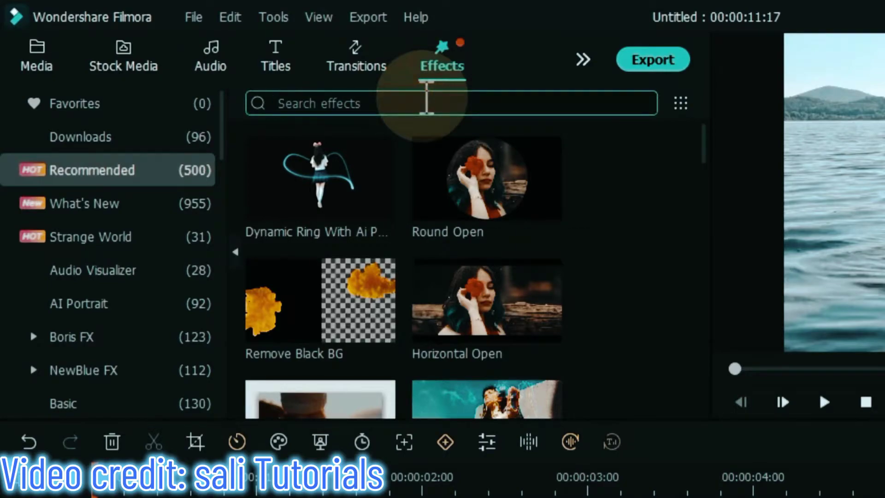
type("Cinematic digital slideshows")
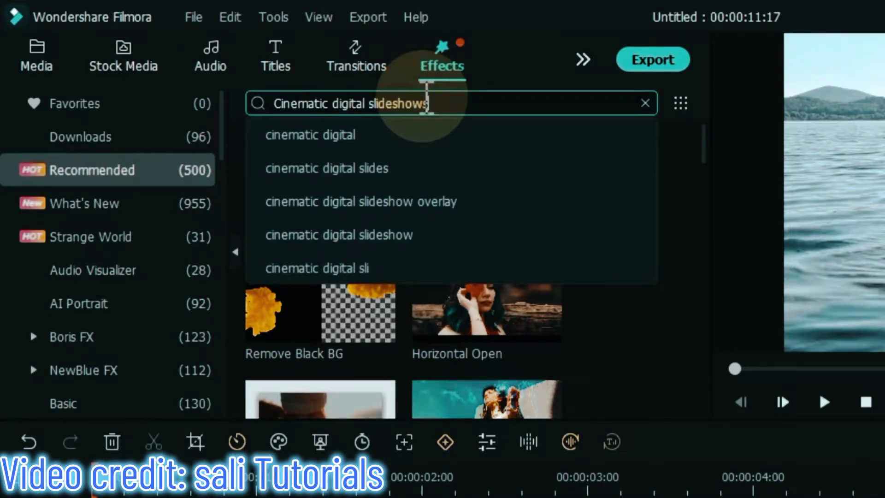
key("Return")
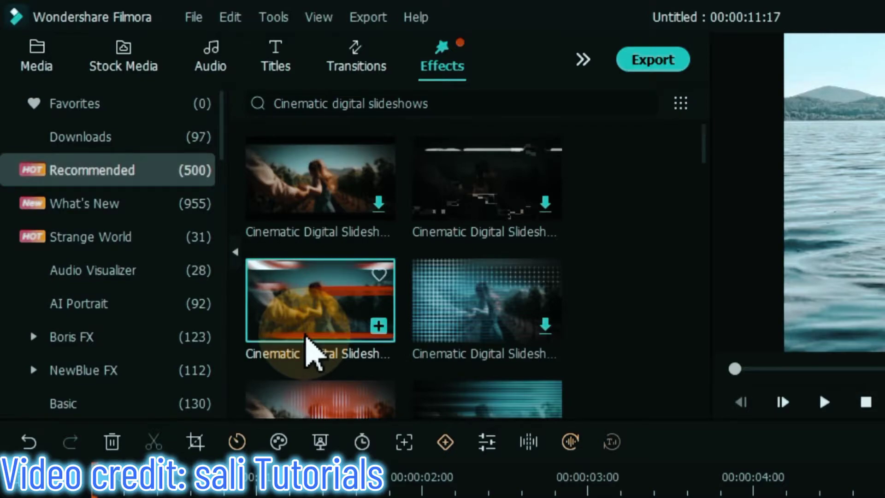
left_click_drag(304, 350, 152, 497)
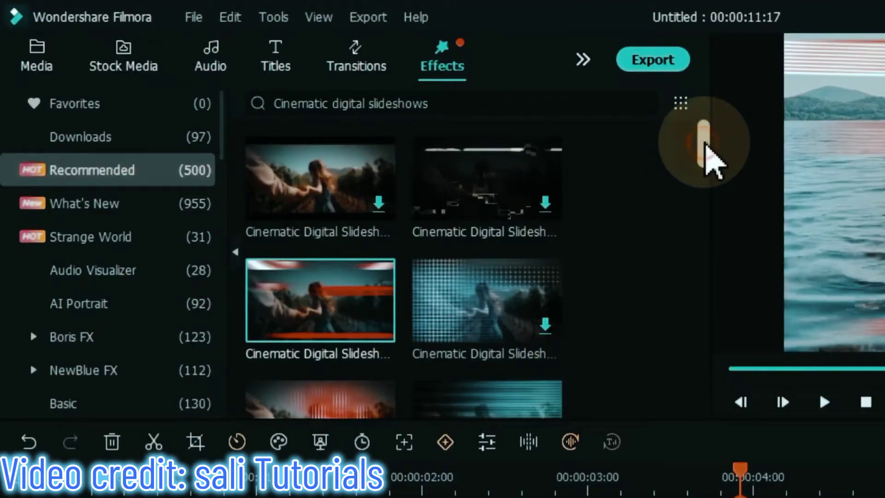
left_click_drag(704, 143, 706, 123)
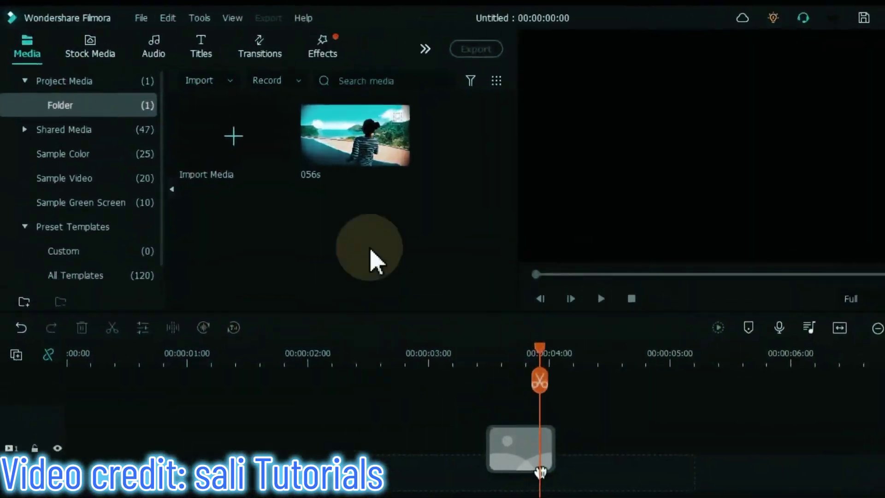
- Add clip 056s to the timeline and drop the Streaming gaming championship pack overlay 02 onto it
left_click(304, 117)
left_click_drag(488, 156, 93, 497)
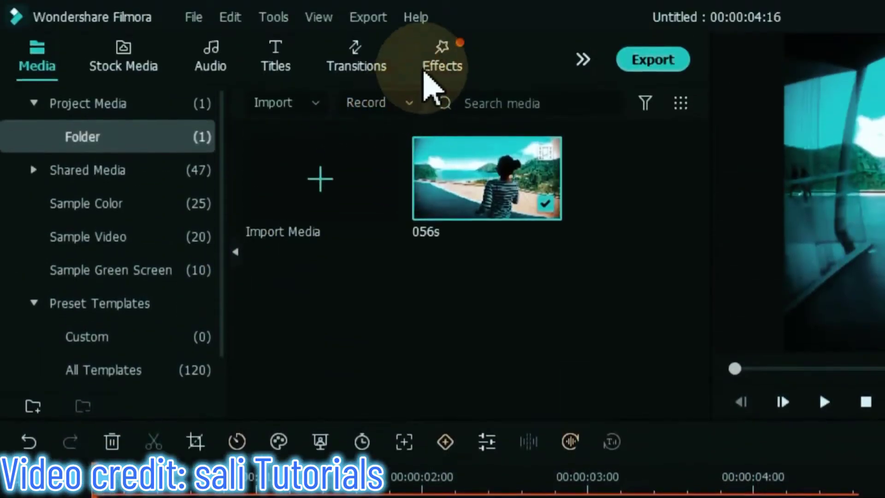
left_click(435, 69)
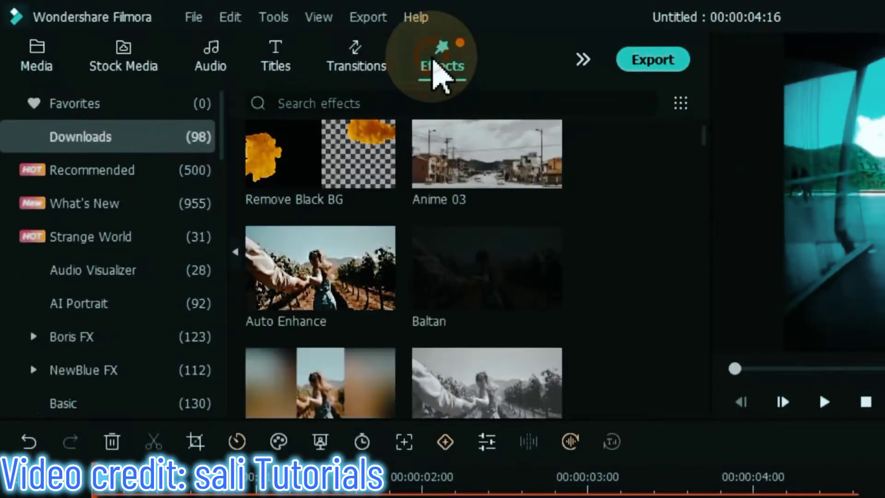
left_click(411, 108)
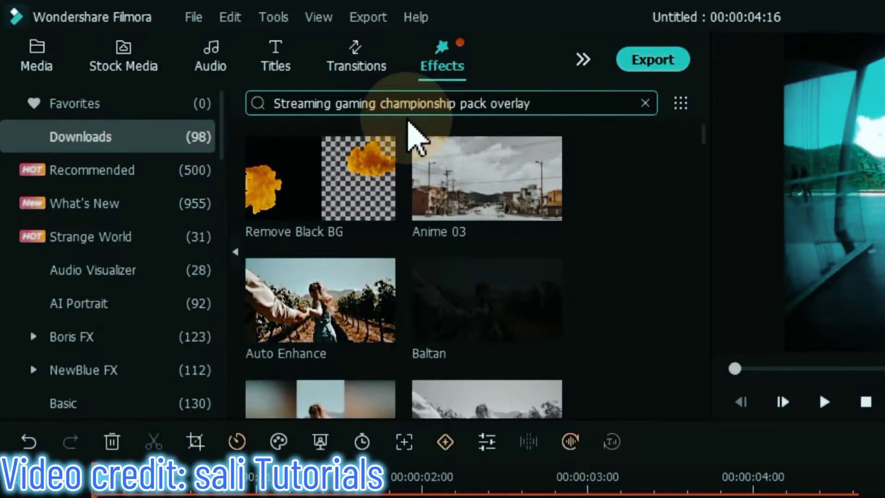
type("02")
key("Return")
left_click_drag(308, 214, 111, 497)
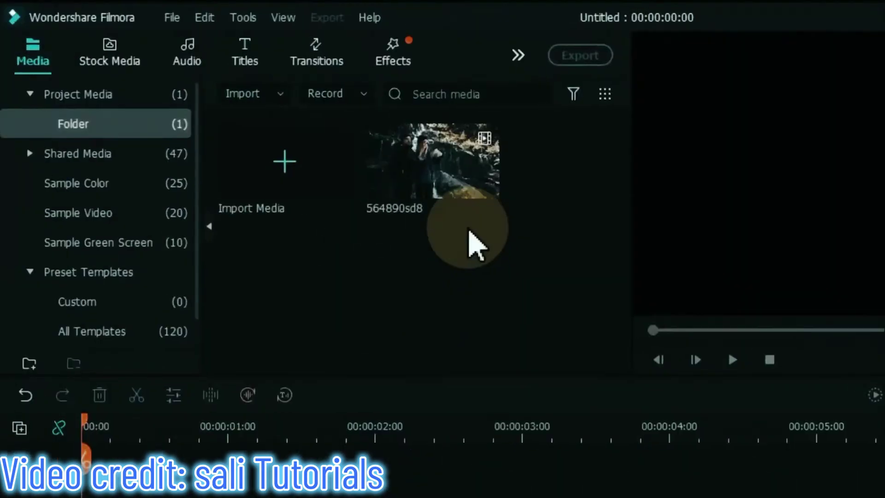
- Put clip 564890sd8 on the timeline and match the project to its 1280x720 settings
left_click_drag(302, 126, 302, 154)
left_click_drag(484, 144, 130, 354)
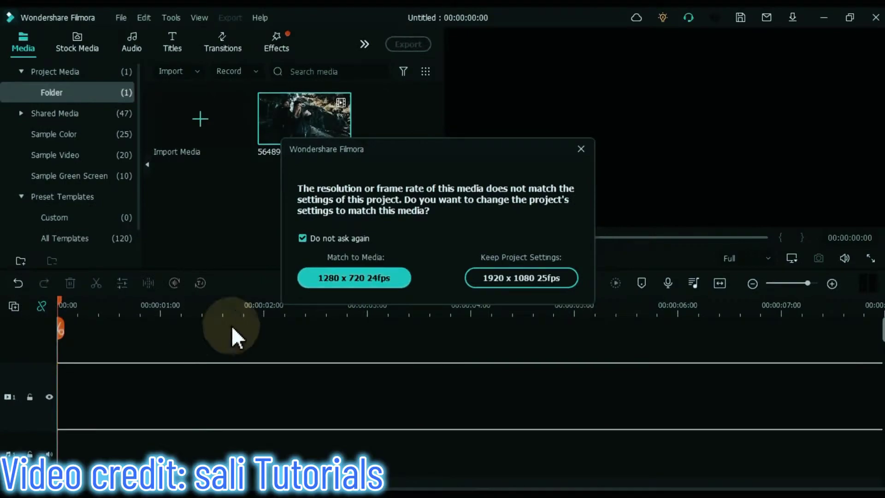
left_click(354, 278)
- Search effects for lighting overlays and place Lighting Overlay Overlay 12 on track 2 at the start
left_click(278, 56)
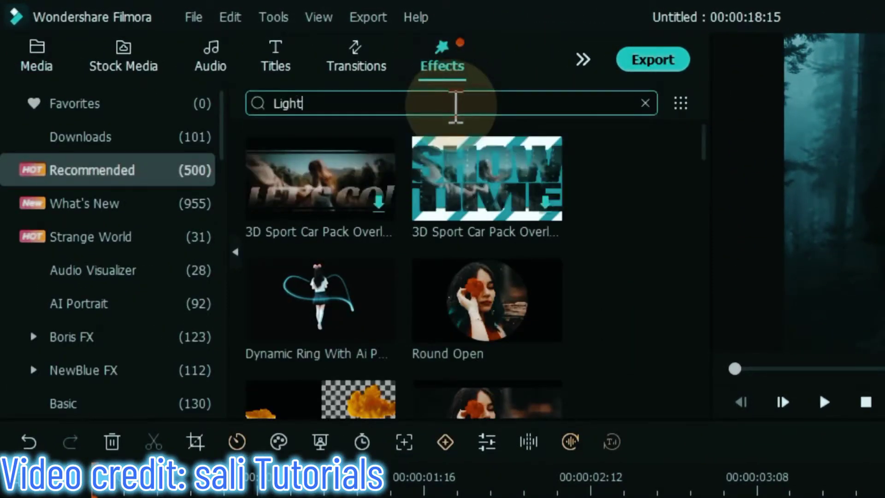
type("lay overlay")
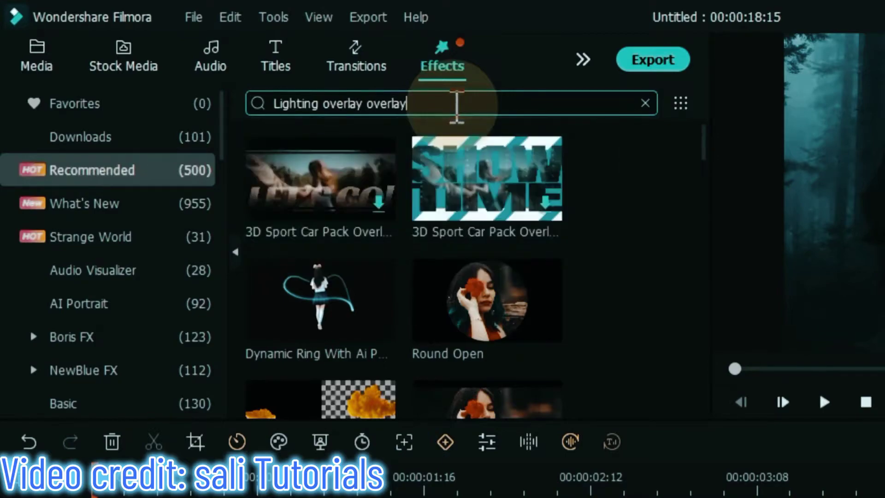
key("Return")
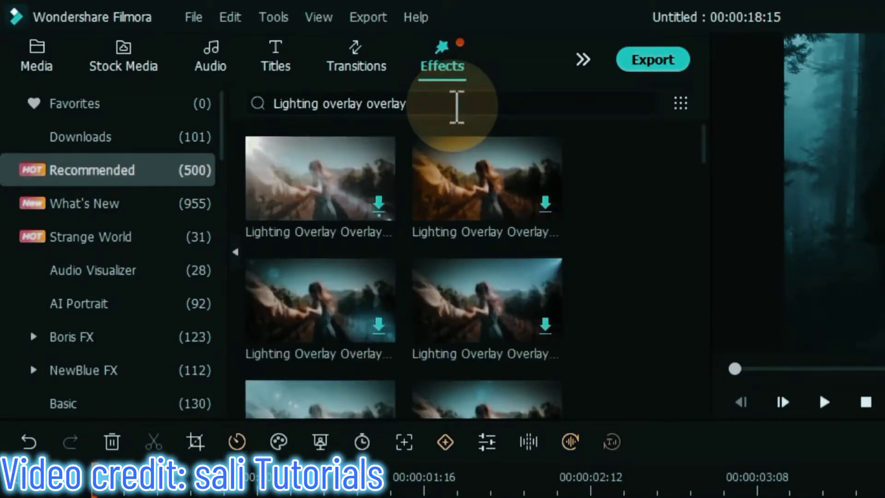
scroll(684, 166, "down", 5)
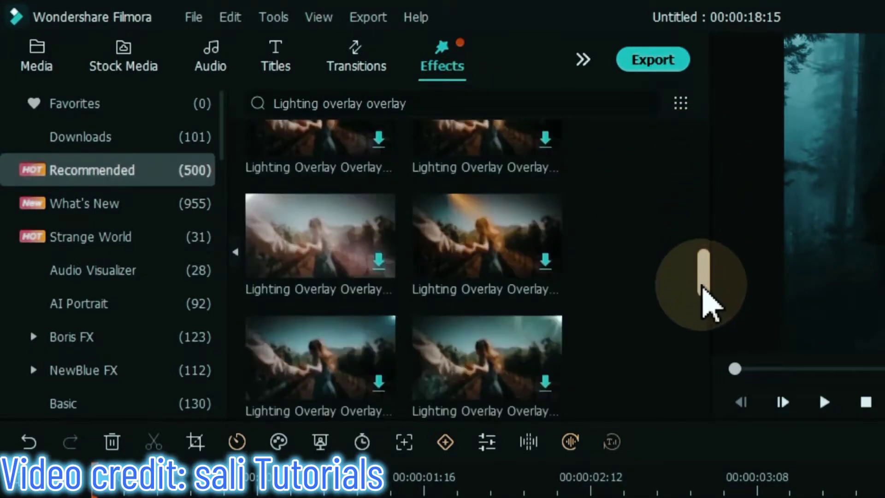
scroll(703, 369, "down", 5)
scroll(717, 380, "down", 5)
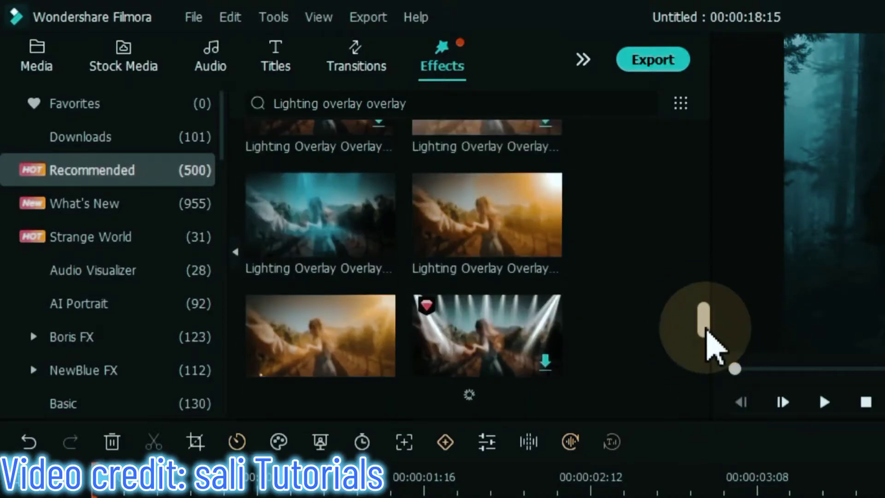
scroll(709, 343, "down", 5)
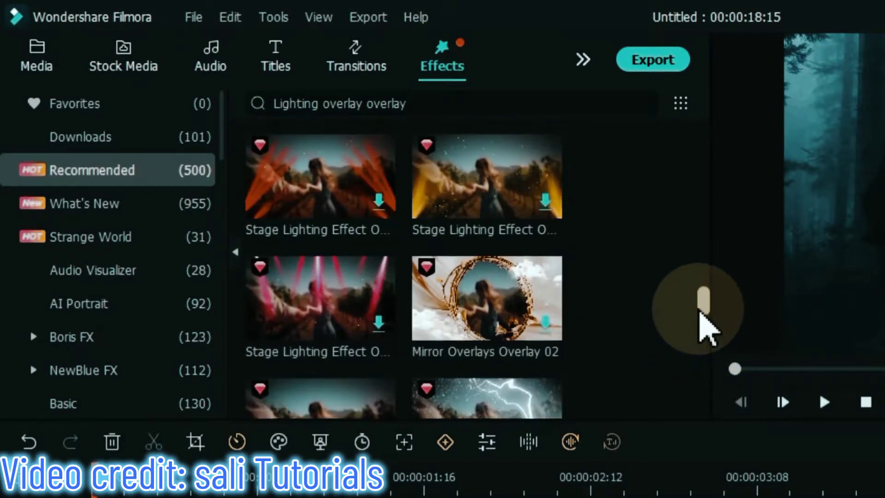
left_click(305, 349)
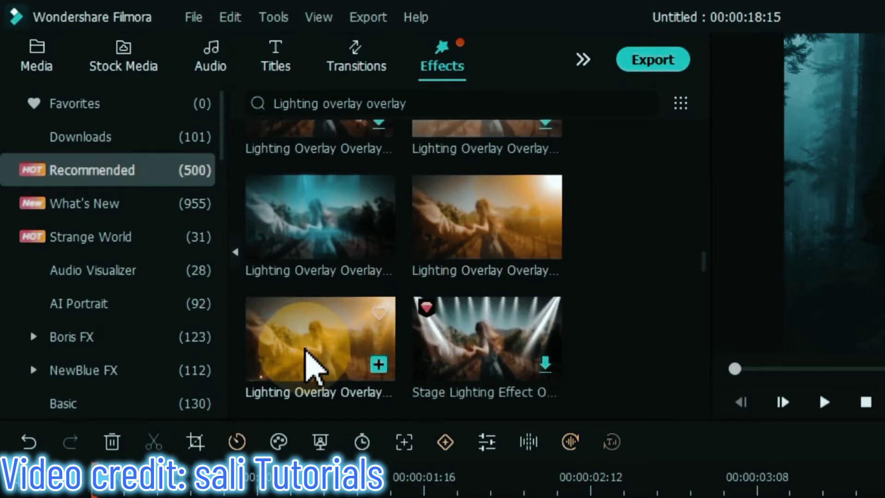
left_click_drag(305, 351, 114, 497)
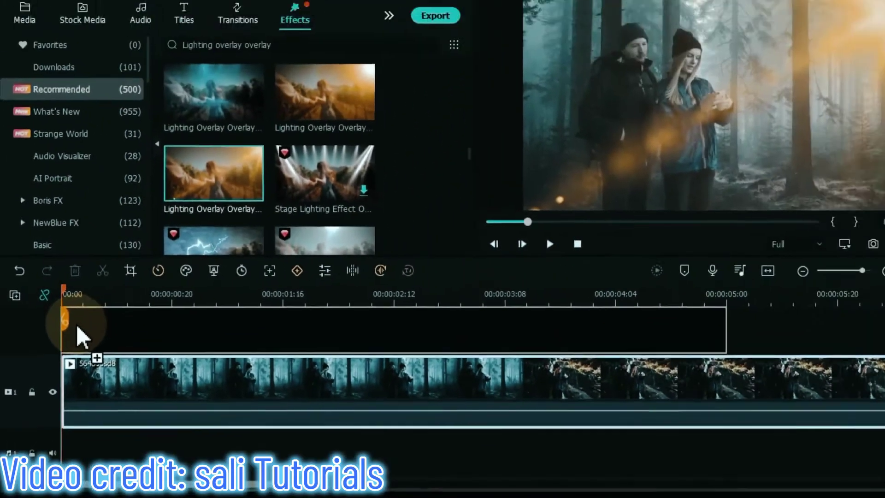
left_click_drag(76, 324, 76, 330)
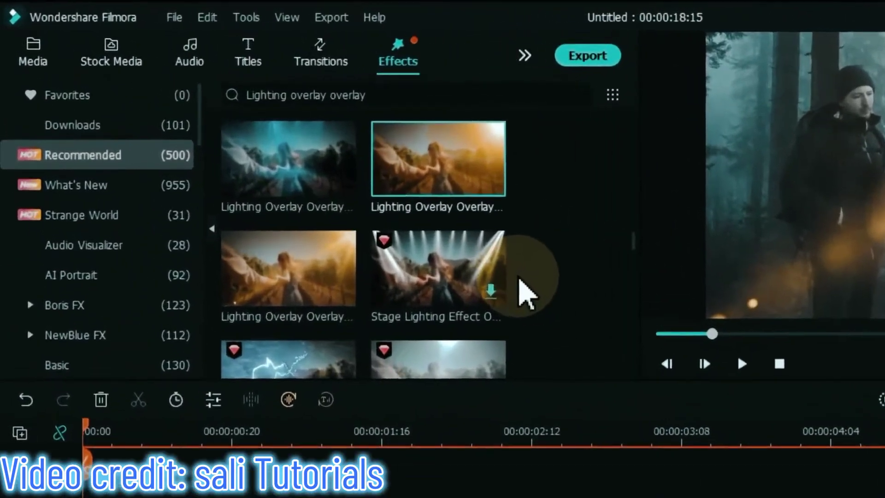
- Add Lighting Overlay Overlay 25 at 00:00:10:00, trim the footage to end at 00:00:15:00, and play it back
scroll(365, 210, "down", 5)
scroll(575, 306, "up", 6)
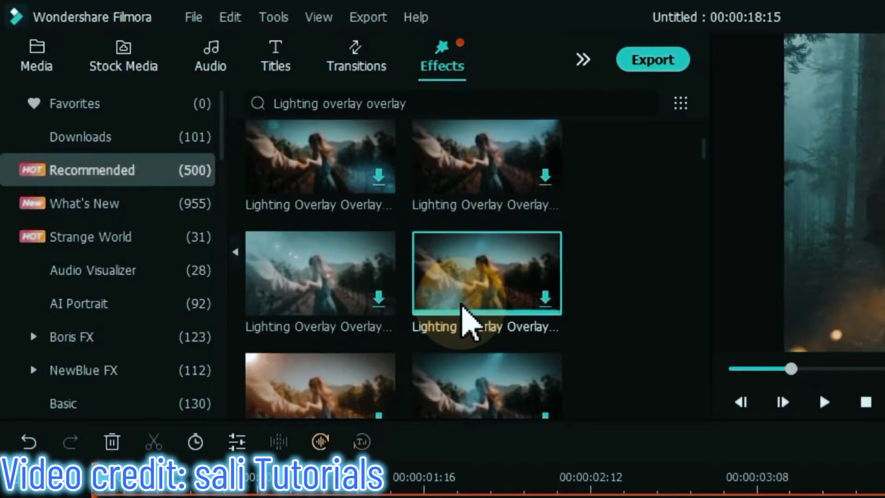
left_click_drag(462, 305, 702, 321)
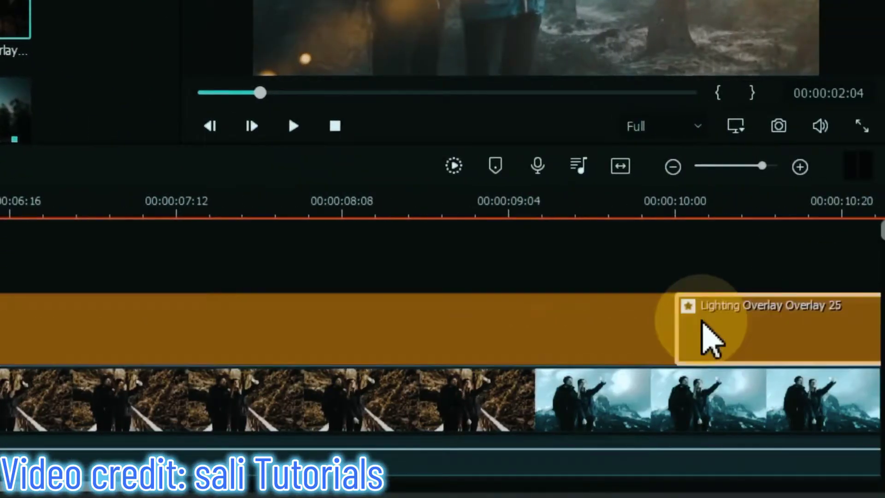
left_click(621, 165)
left_click_drag(825, 400, 579, 387)
left_click(294, 126)
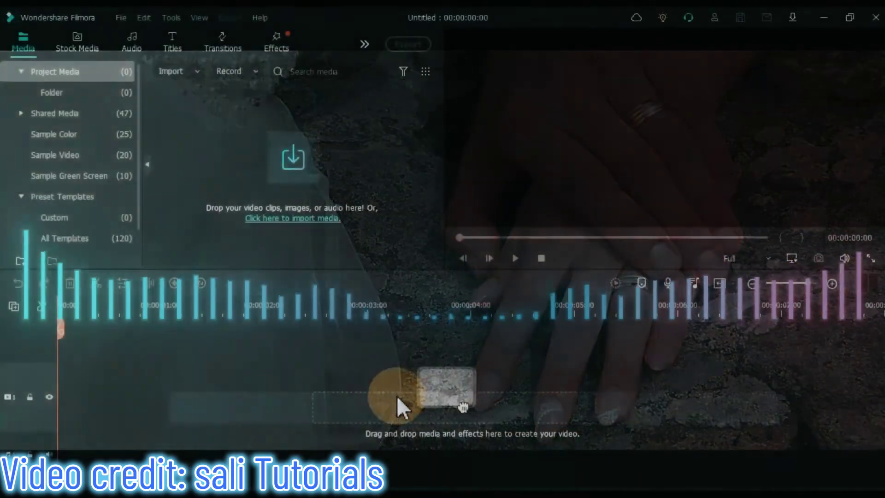
- Search effects for 'Audio visualizer' and place Modern Audio Visualizer on track 2 at 00:00
left_click(276, 39)
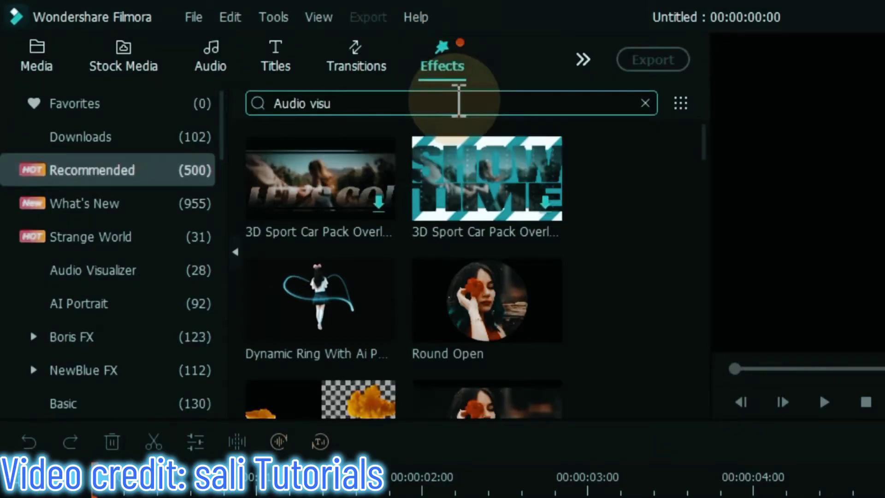
type("alizer")
key("Return")
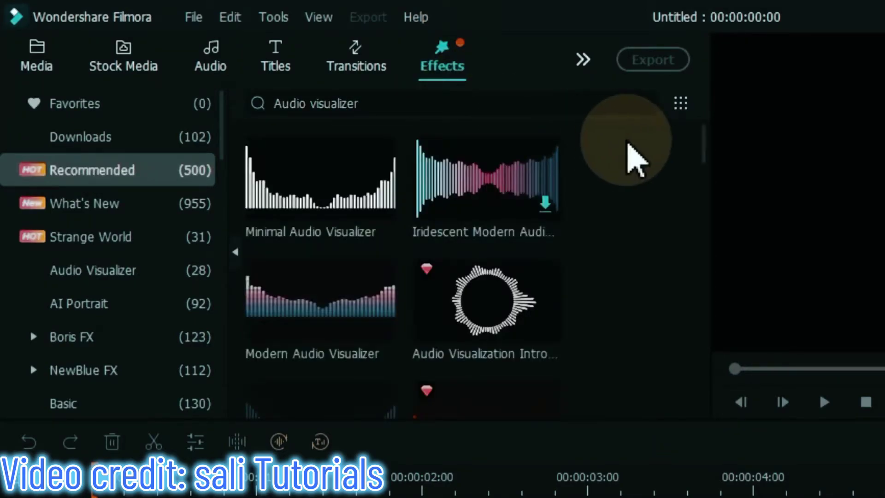
scroll(701, 168, "down", 10)
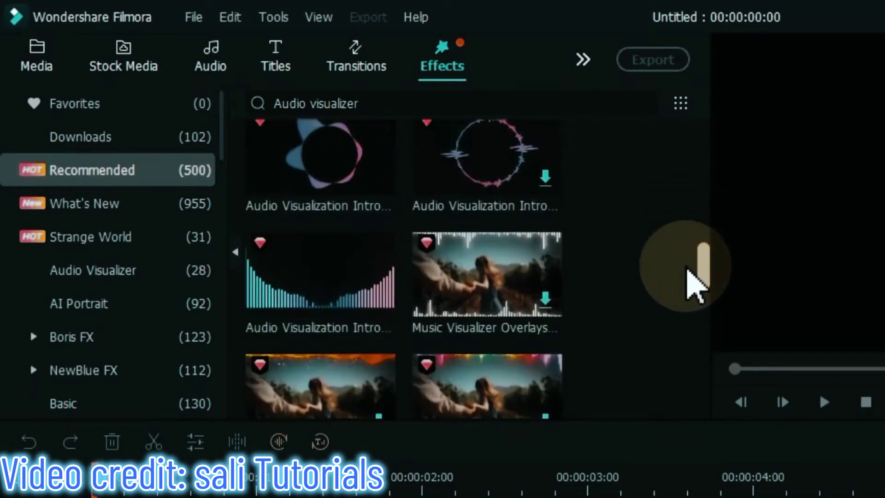
scroll(689, 295, "down", 10)
scroll(682, 276, "up", 12)
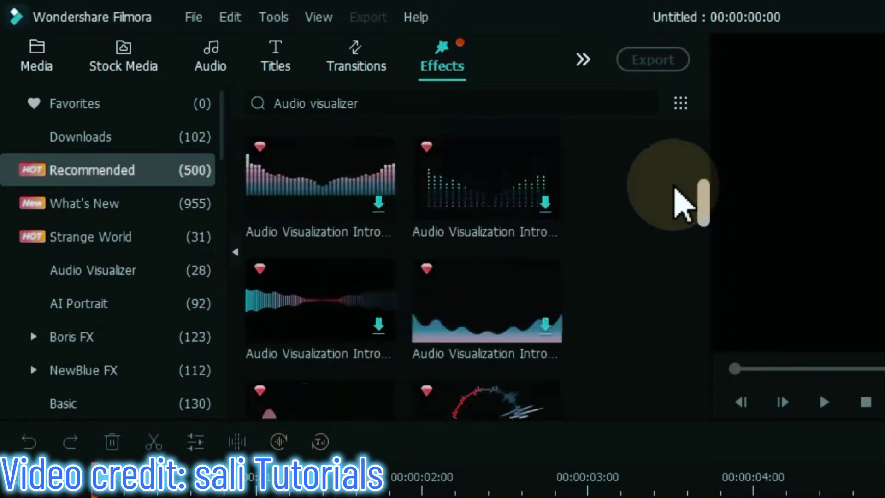
scroll(675, 188, "up", 5)
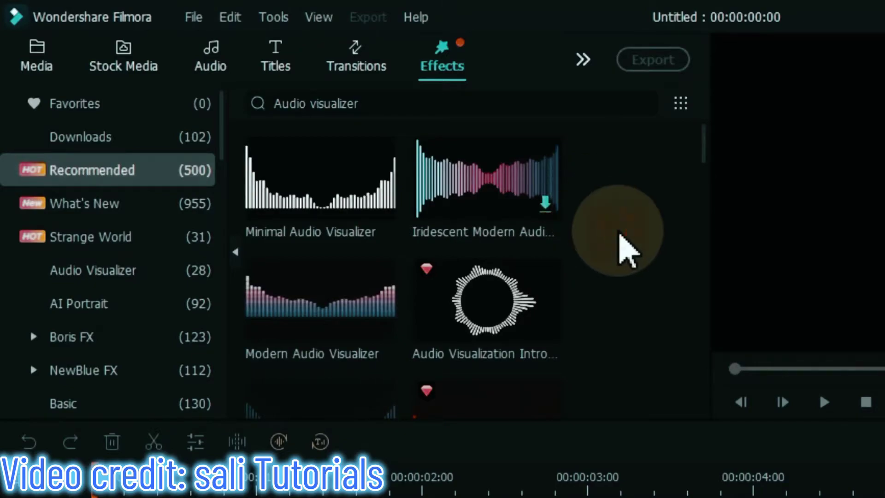
left_click_drag(320, 295, 113, 304)
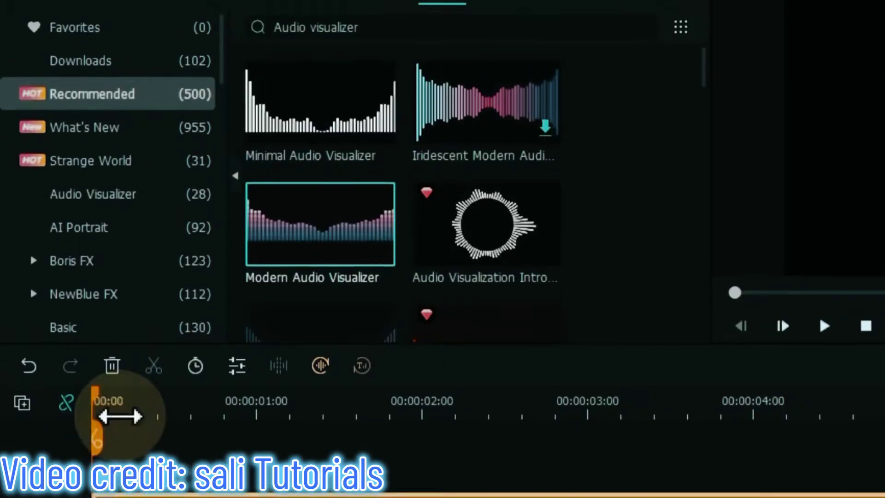
- Add the Manos Mars - The Tunning music to audio track 1 and preview the project
left_click(210, 62)
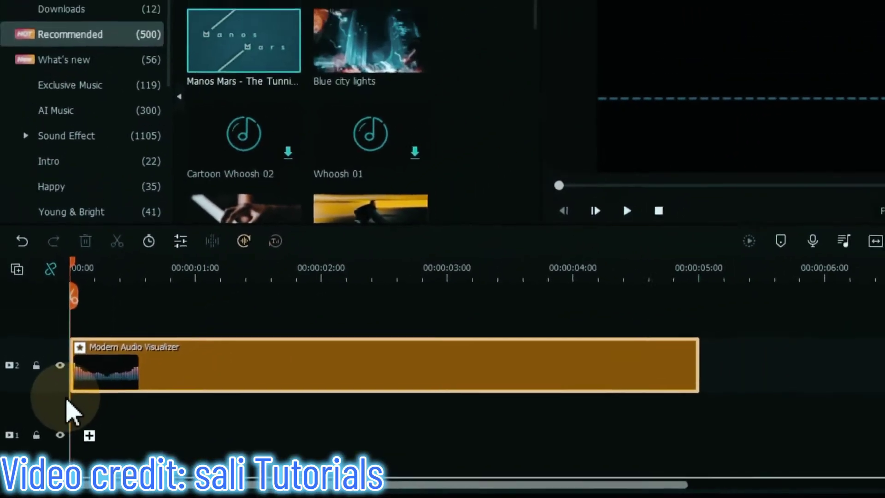
left_click_drag(67, 400, 68, 400)
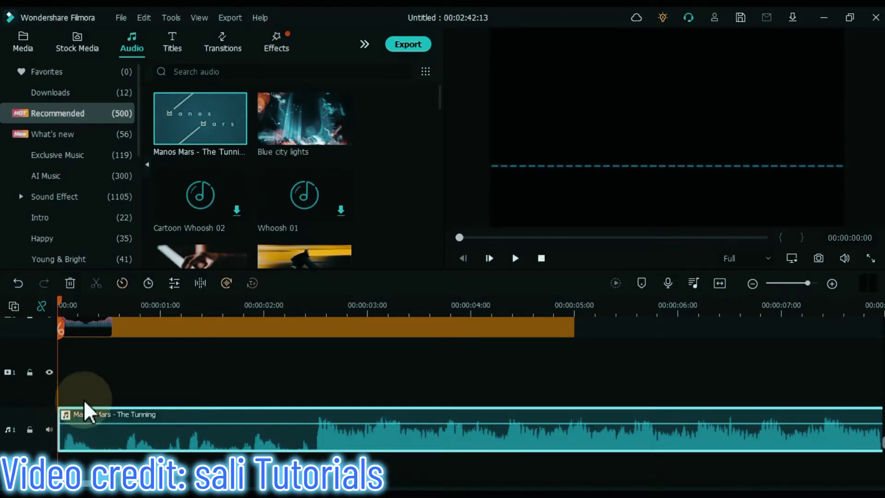
key("space")
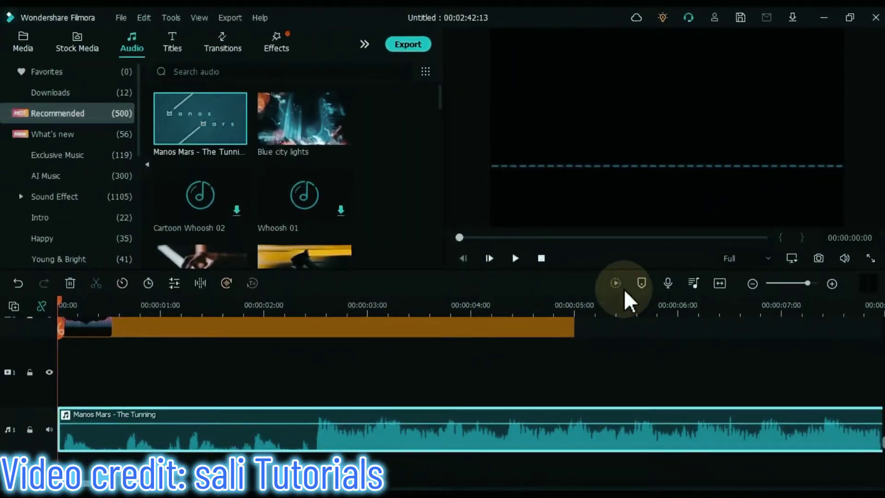
left_click(636, 415)
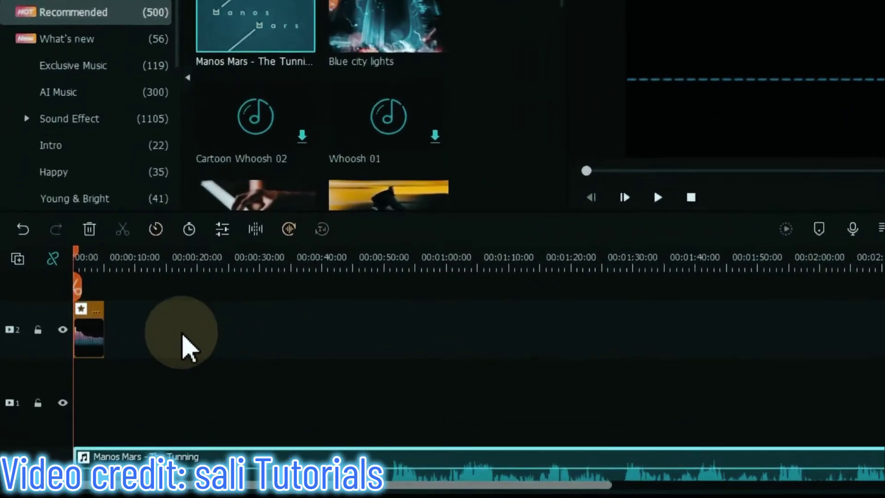
- Stretch the visualizer to about 12 seconds, cut the music there and delete the remainder
left_click(128, 298)
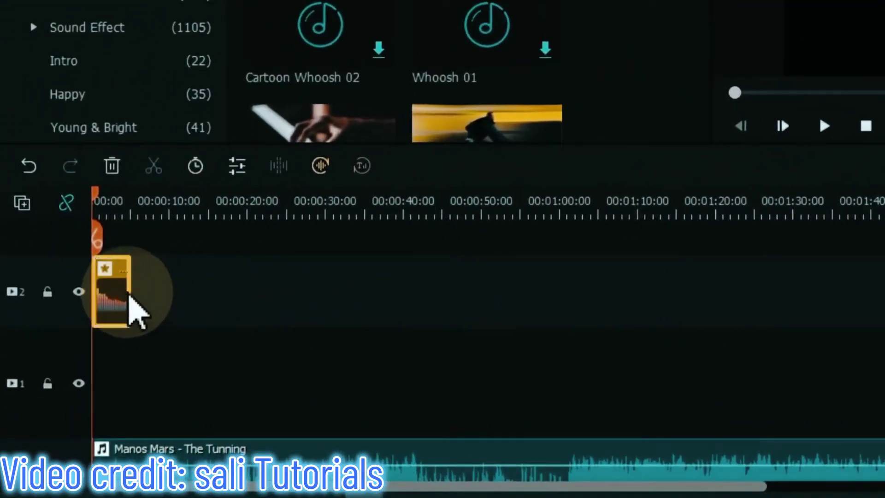
left_click_drag(129, 295, 187, 299)
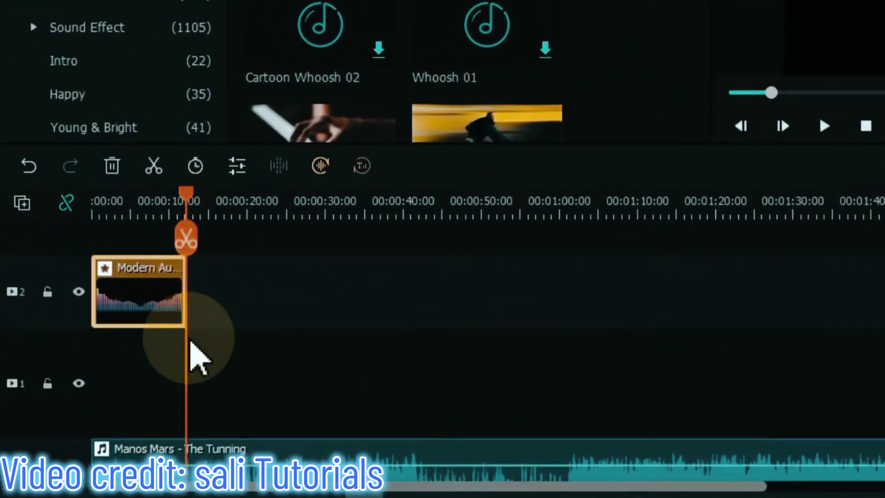
scroll(190, 341, "down", 1)
left_click(191, 467)
key("ctrl+b")
key("Delete")
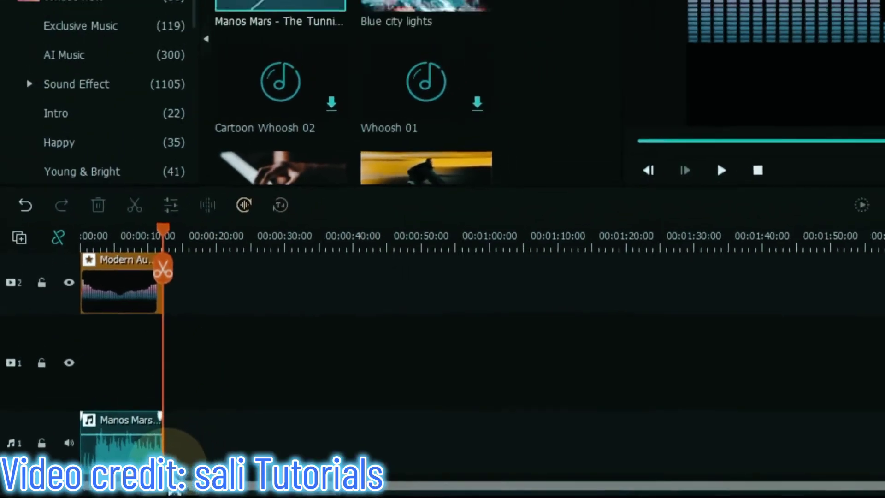
key("space")
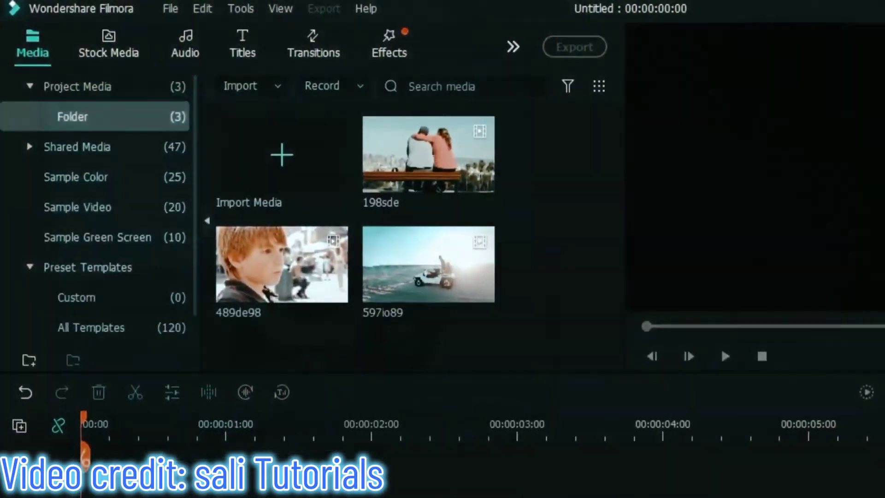
- Search effects for 'travel' and place the Travel Scrapbook Overlay at 00:00 on the timeline
left_click(429, 34)
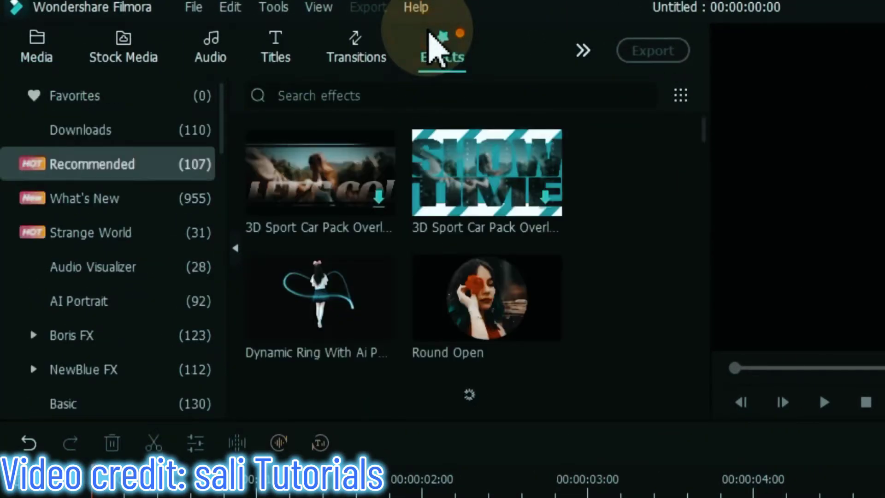
left_click(412, 95)
type("trav")
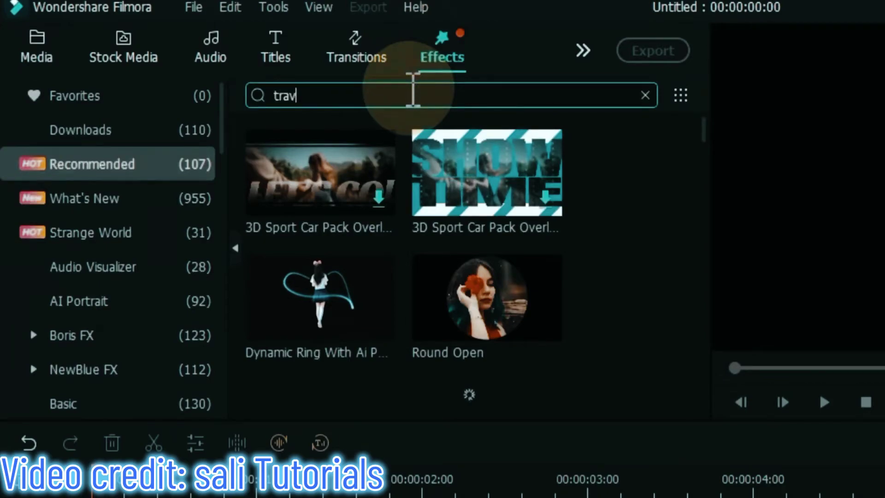
type("el")
key("Return")
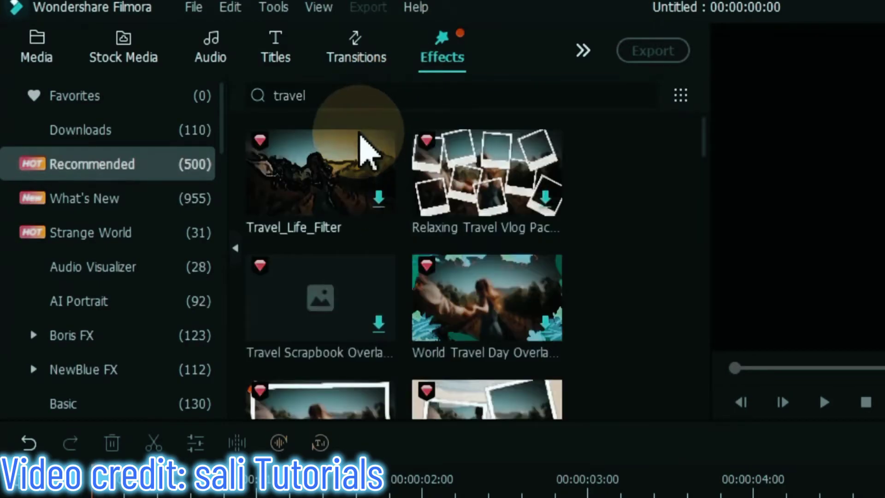
left_click_drag(700, 134, 705, 206)
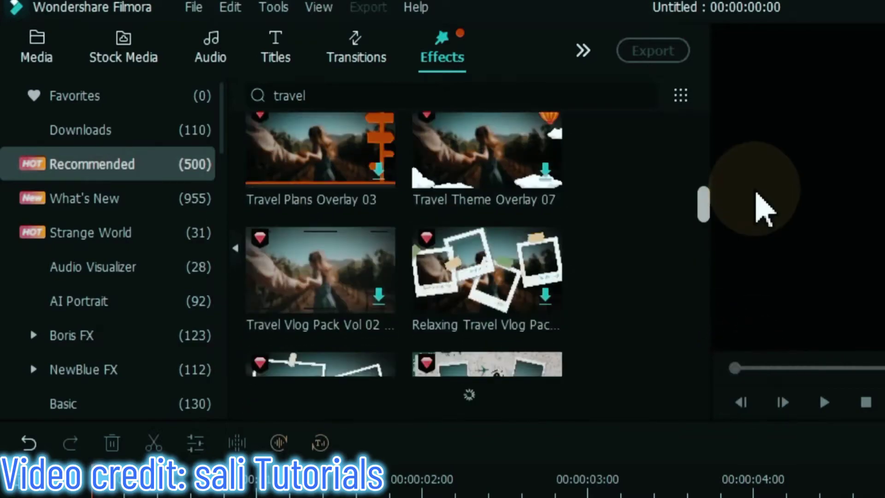
left_click(170, 136)
left_click(342, 96)
type("tra")
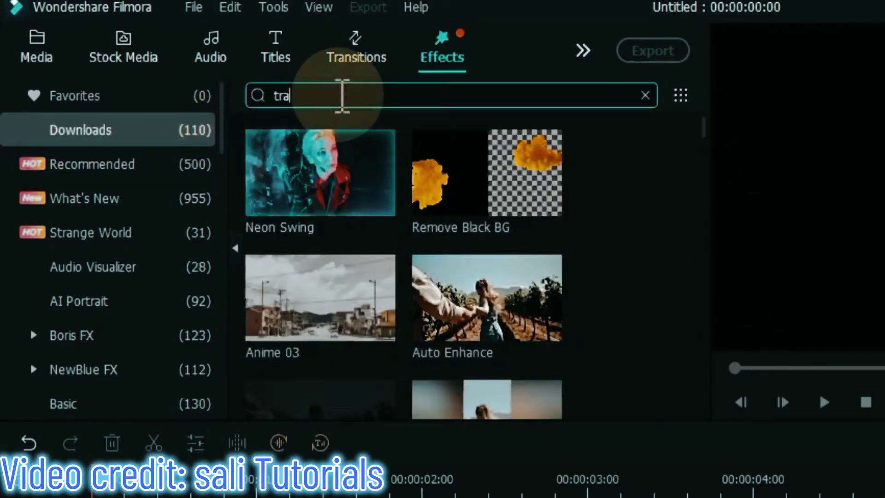
type("vel")
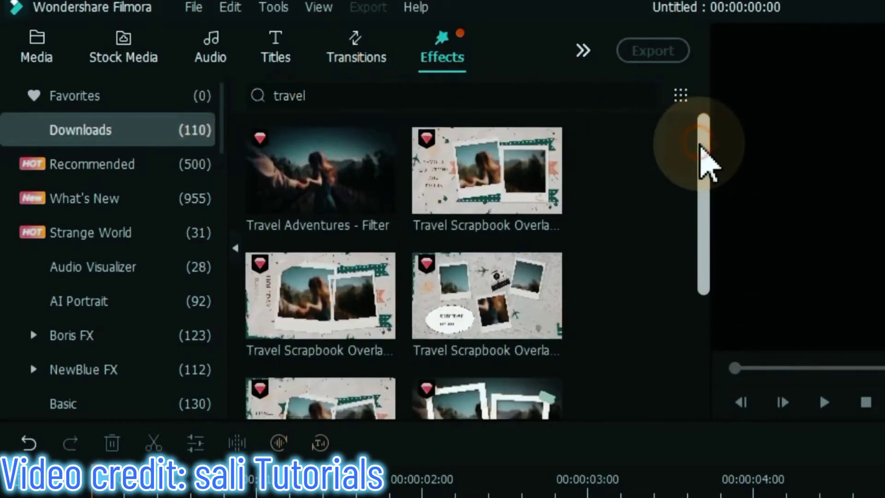
mouse_move(701, 148)
left_mouse_down()
mouse_move(701, 291)
mouse_move(706, 148)
left_mouse_up()
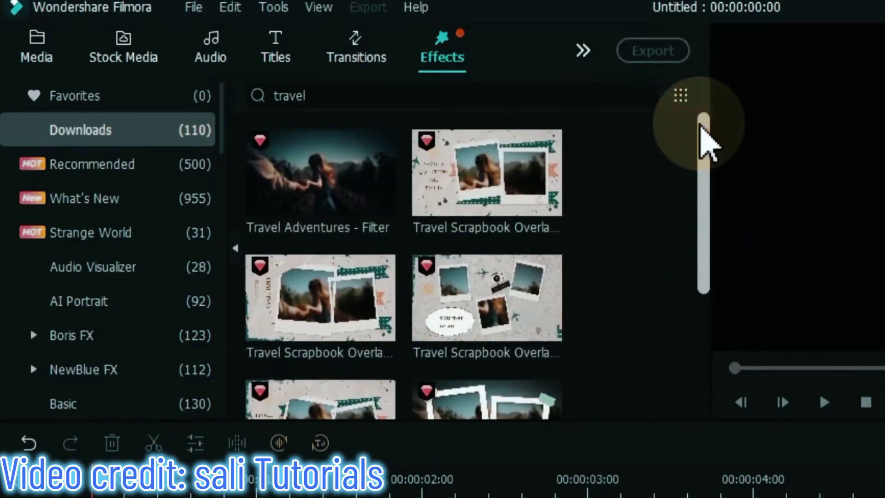
left_click_drag(480, 189, 90, 371)
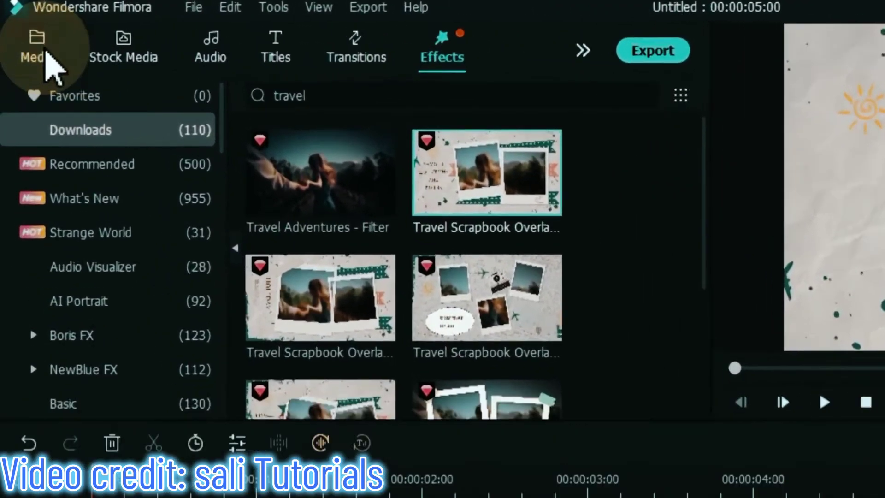
- Put clip 198sde on track 1, scaled to about 46% and rotated to about 353° inside the left frame
left_click(31, 42)
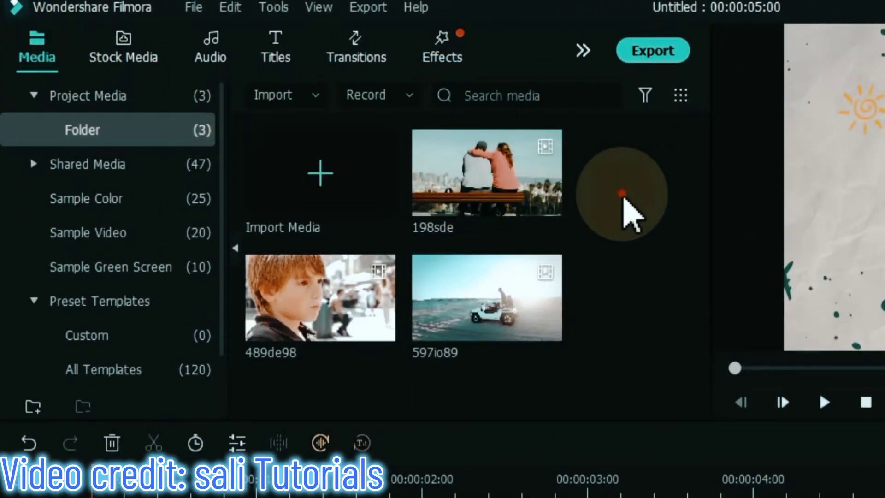
left_click_drag(470, 204, 92, 442)
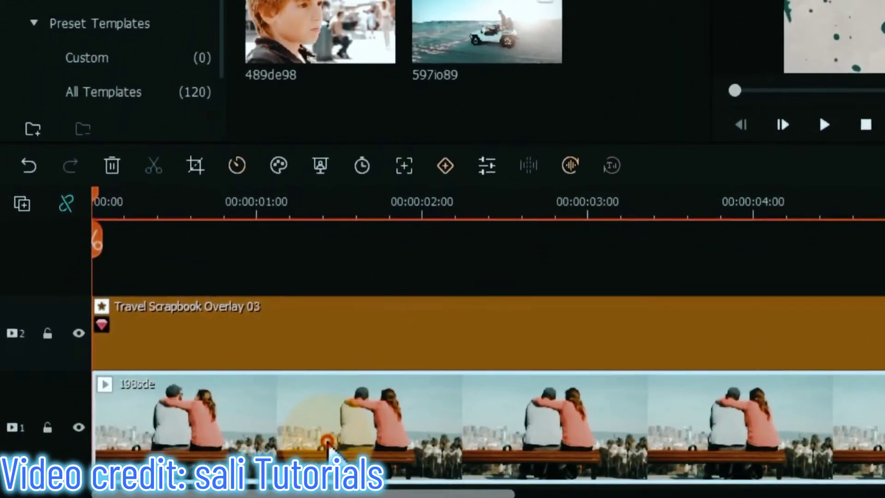
double_click(244, 451)
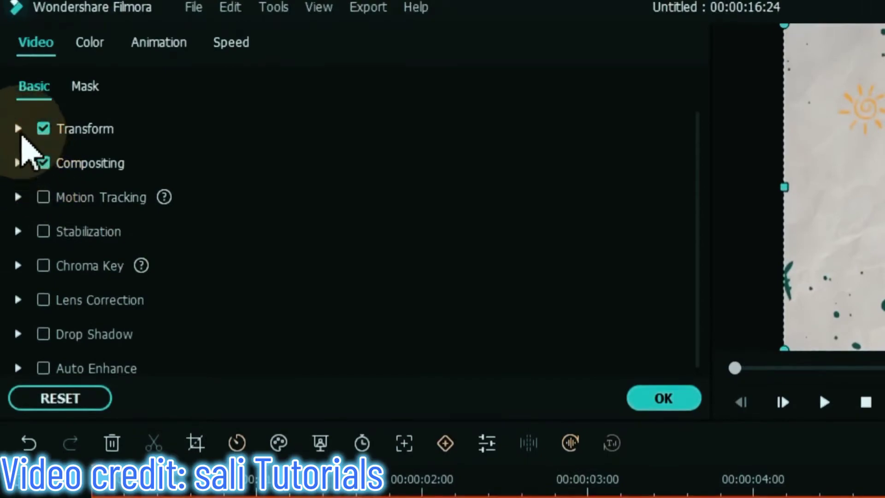
left_click(19, 132)
mouse_move(437, 265)
left_mouse_down()
mouse_move(399, 264)
mouse_move(422, 263)
left_mouse_up()
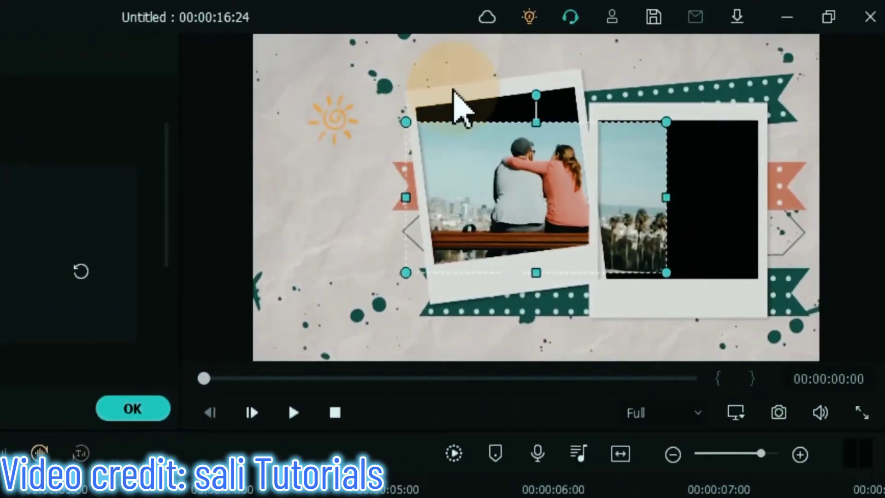
mouse_move(535, 95)
left_mouse_down()
mouse_move(509, 97)
mouse_move(526, 95)
left_mouse_up()
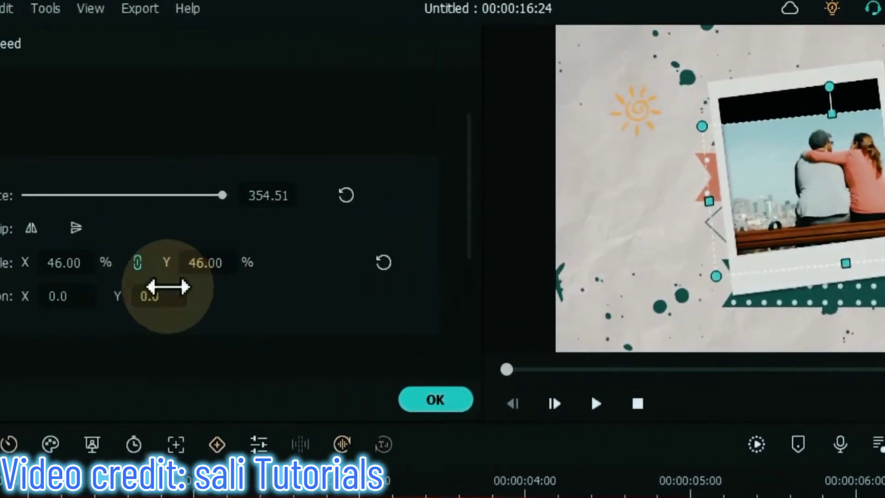
mouse_move(168, 287)
left_mouse_down()
mouse_move(217, 293)
mouse_move(161, 293)
left_mouse_up()
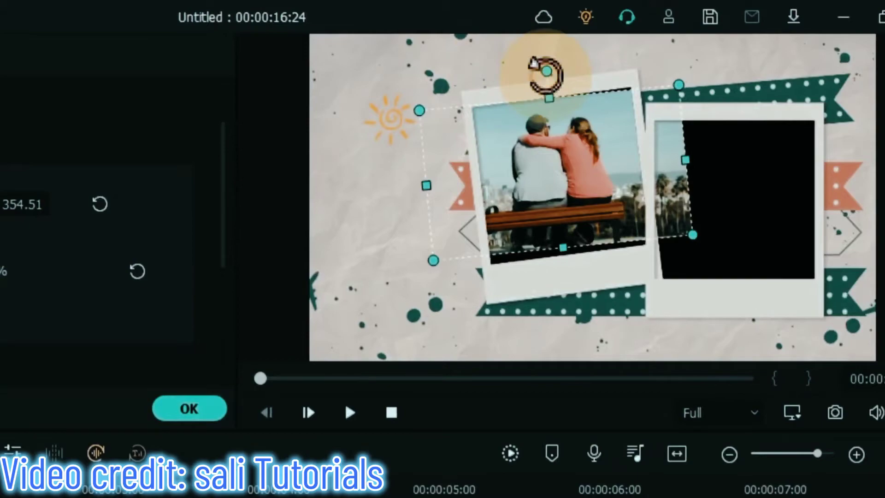
left_click_drag(531, 61, 529, 59)
left_click_drag(0, 268, 8, 267)
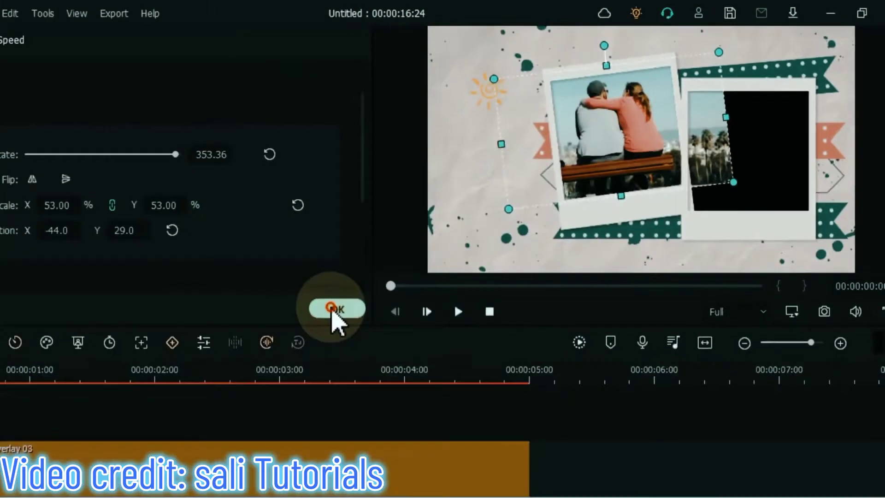
left_click(189, 408)
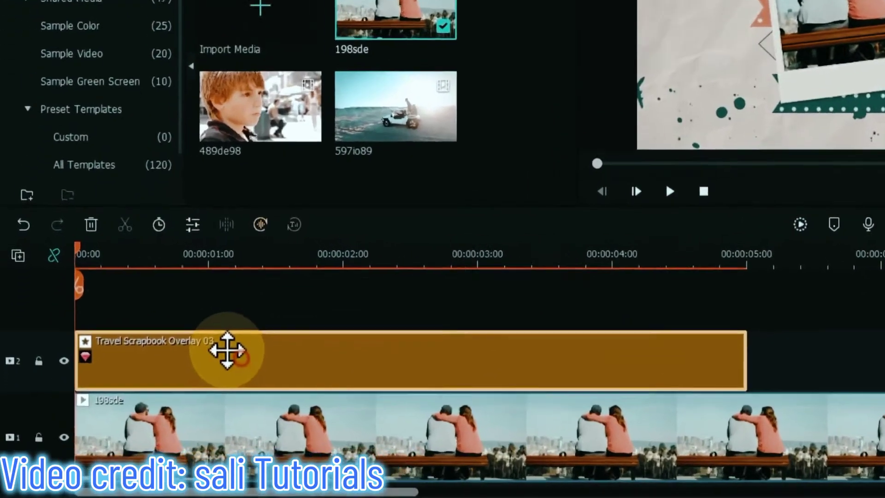
- Move the overlay up to track 3, add clip 489de98 to track 2, and crop it 1:1
left_click_drag(227, 351, 221, 325)
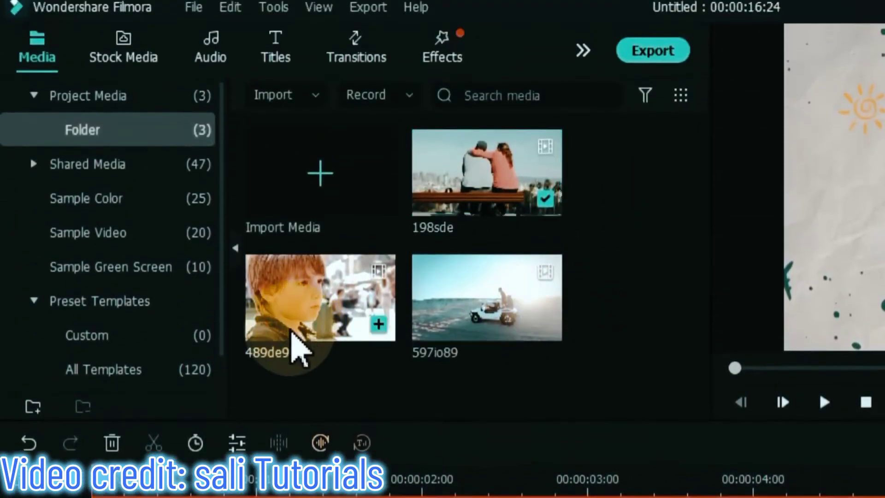
left_click(290, 41)
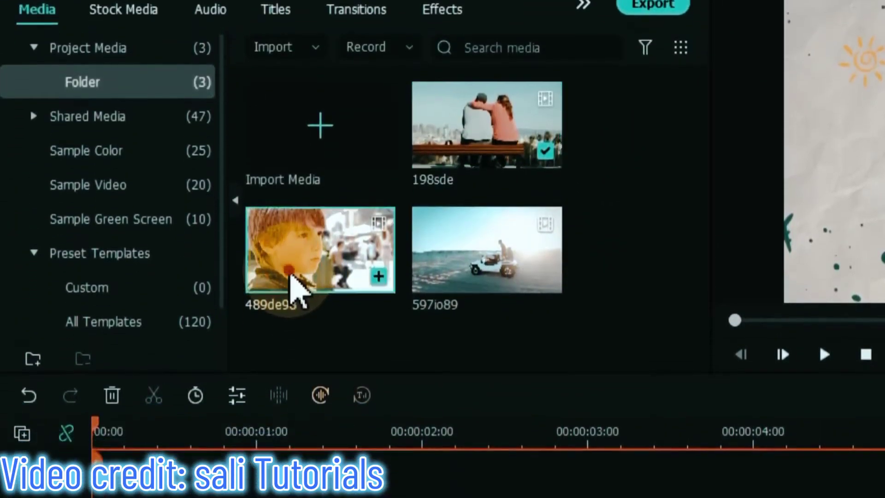
left_click_drag(290, 272, 162, 402)
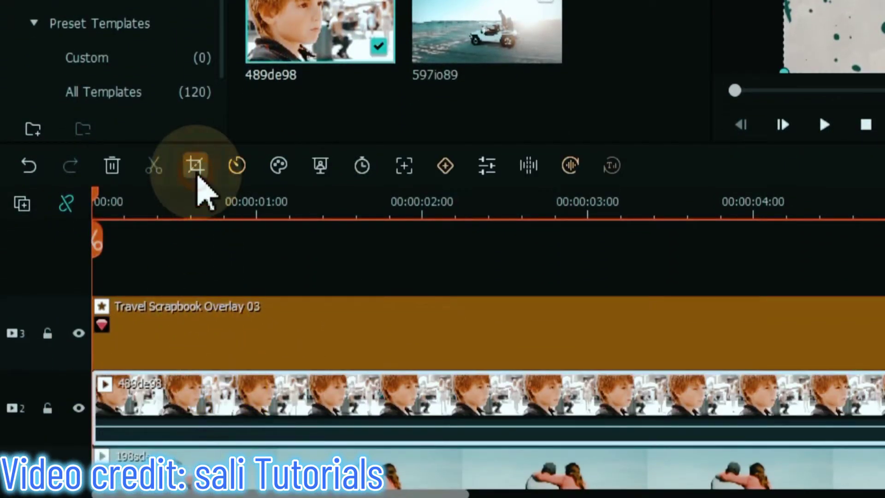
left_click(195, 166)
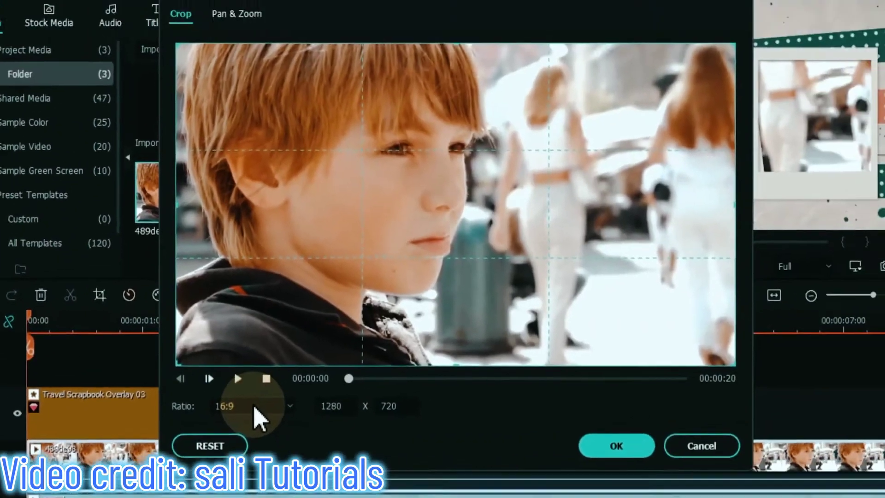
left_click(419, 318)
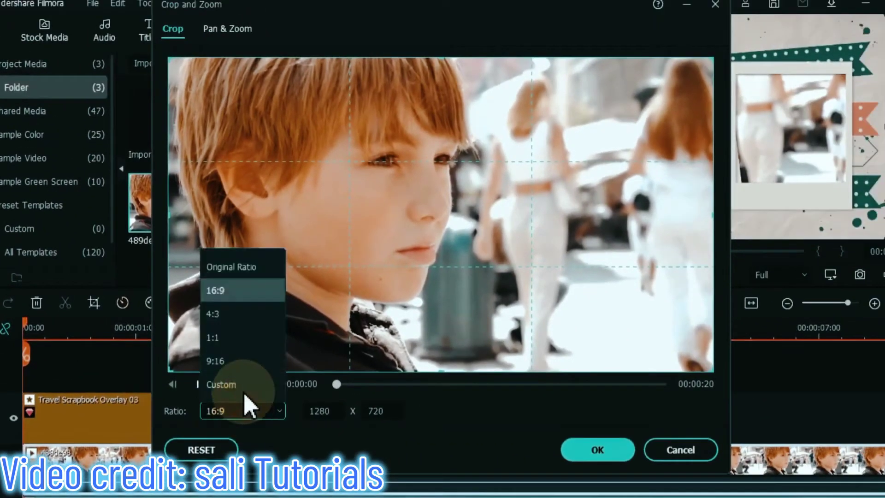
left_click(239, 338)
left_click_drag(530, 269, 332, 268)
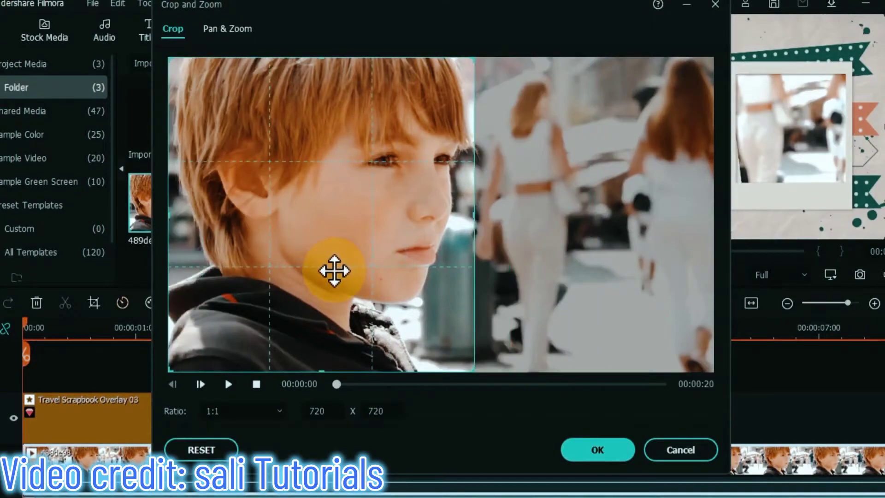
left_click(597, 449)
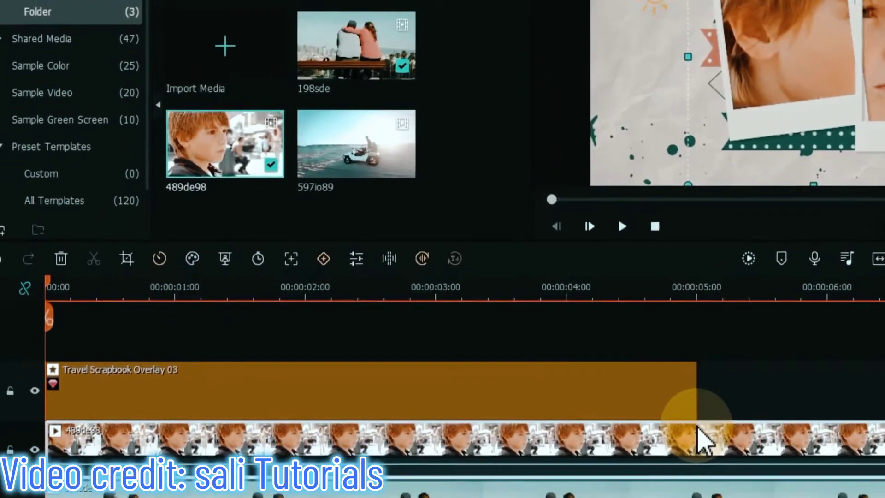
- Scale clip 489de98 to about 52% and shift it to Position X 171 in the right frame
double_click(698, 431)
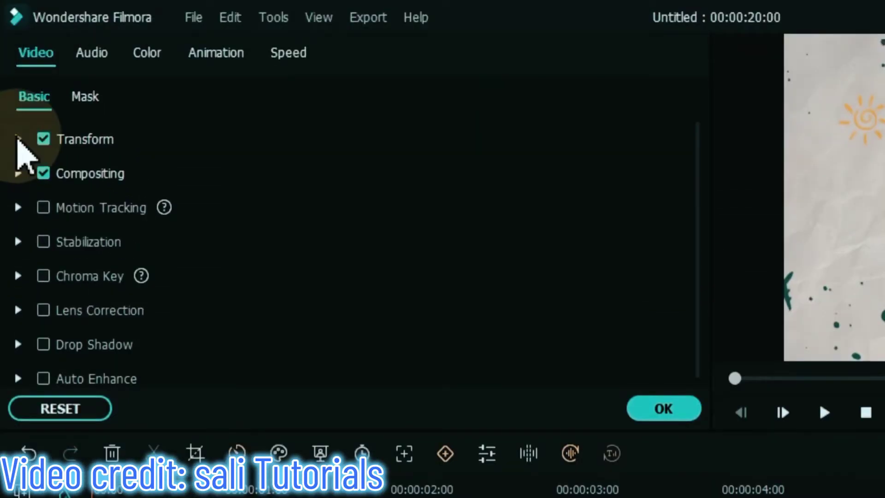
left_click(19, 138)
left_click_drag(447, 271, 428, 272)
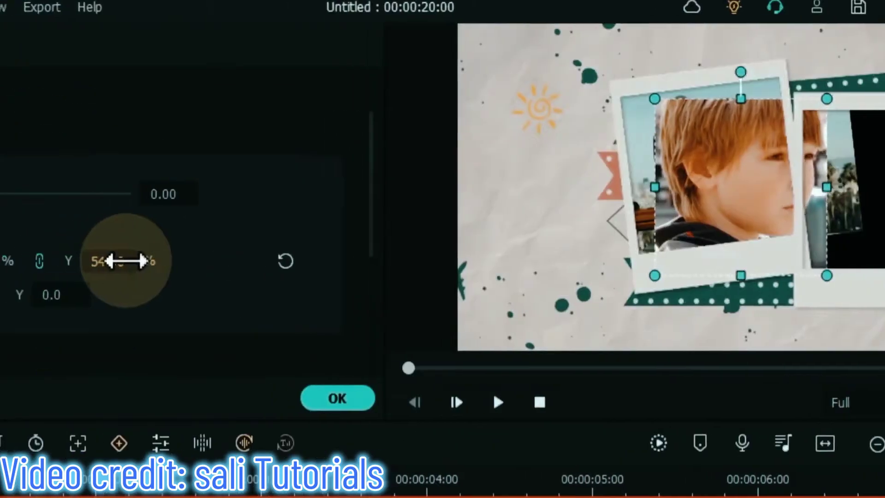
left_click_drag(294, 307, 300, 307)
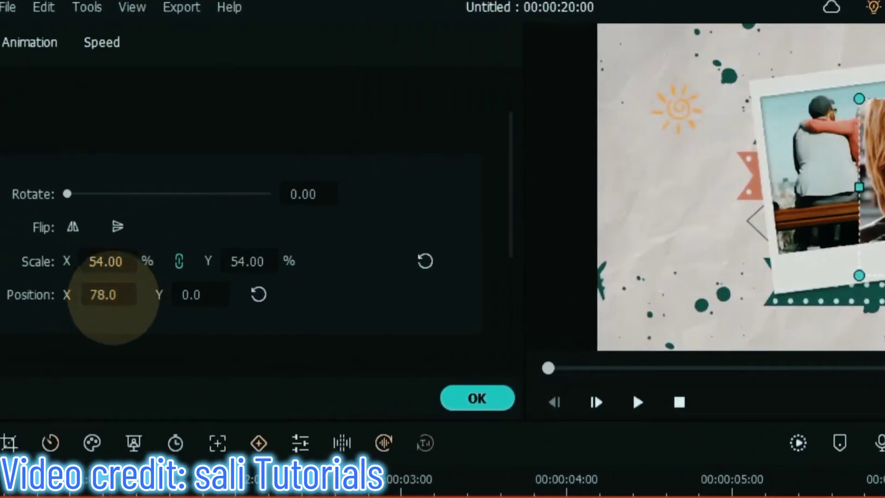
left_click_drag(114, 297, 160, 297)
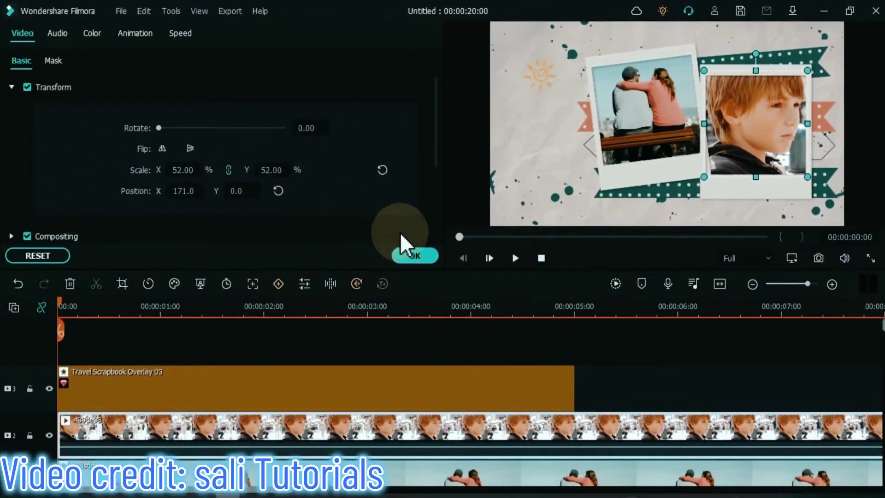
left_click(133, 398)
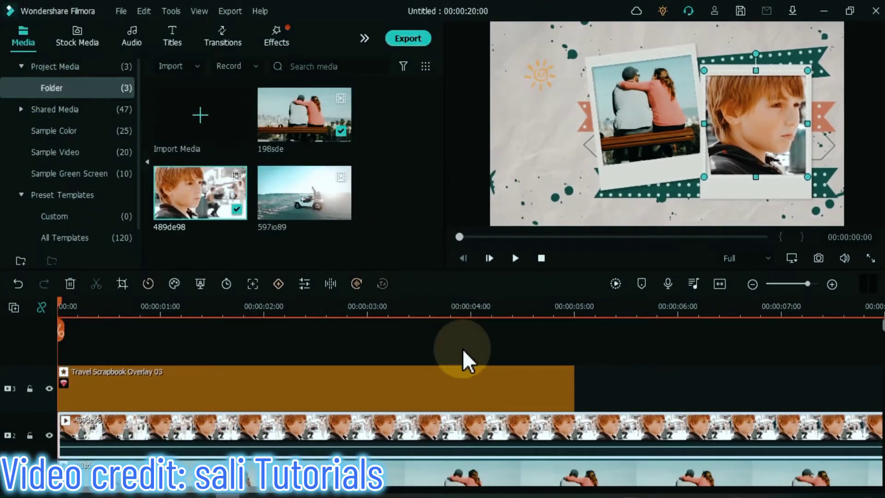
- Split all clips at 00:00:05:00 and delete everything after that point
left_click(576, 302)
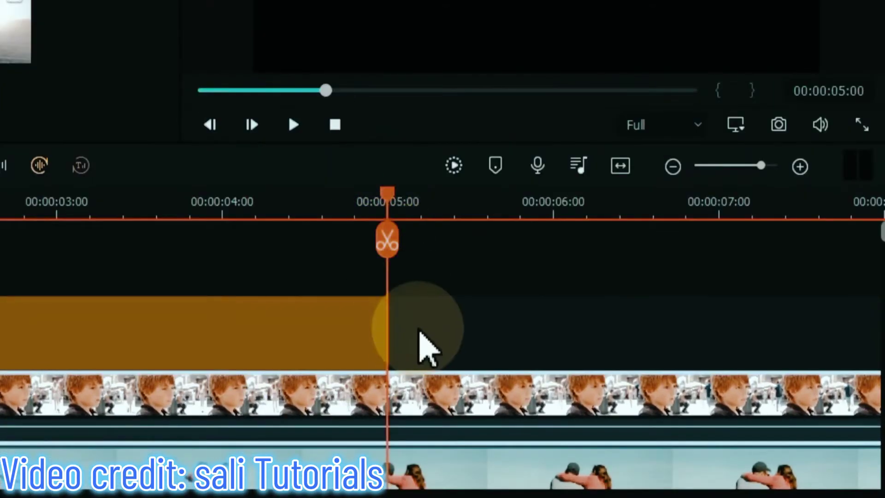
left_click_drag(418, 328, 428, 375)
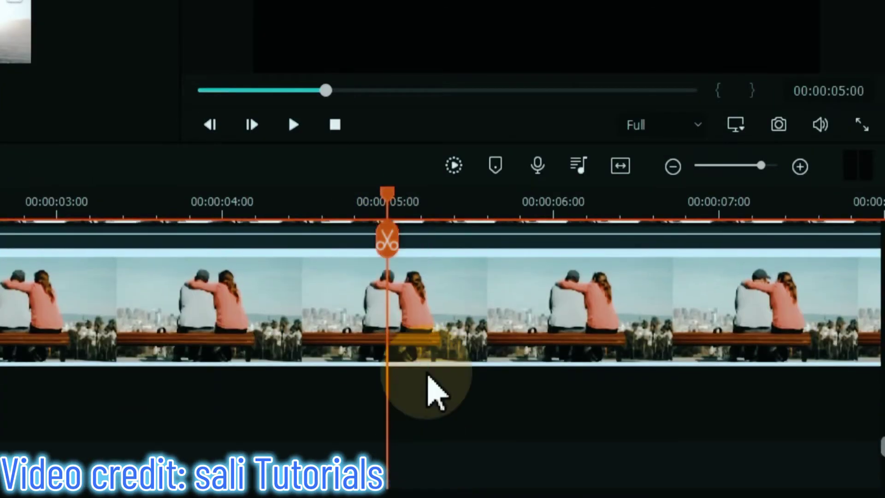
key("ctrl+b")
scroll(427, 371, "up", 2)
key("Delete")
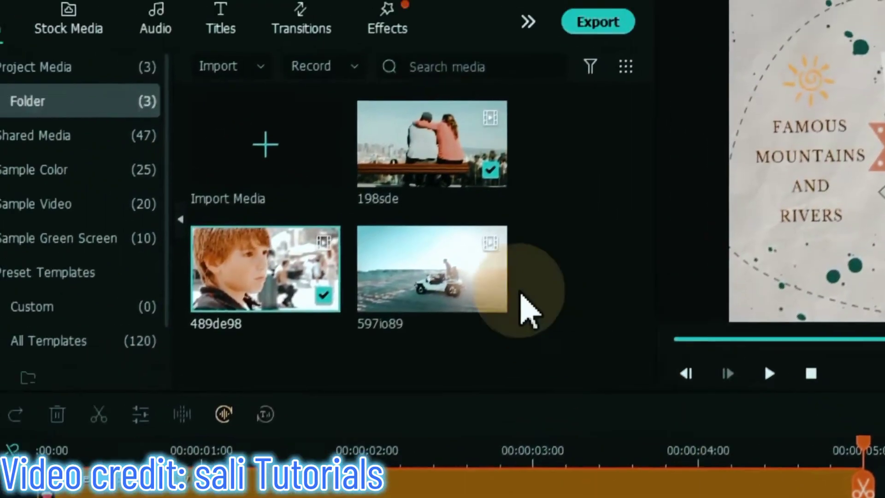
- Search effects for 'travel' and add Travel Memories - Overlay 2 starting at 00:00:05:00
left_click(384, 28)
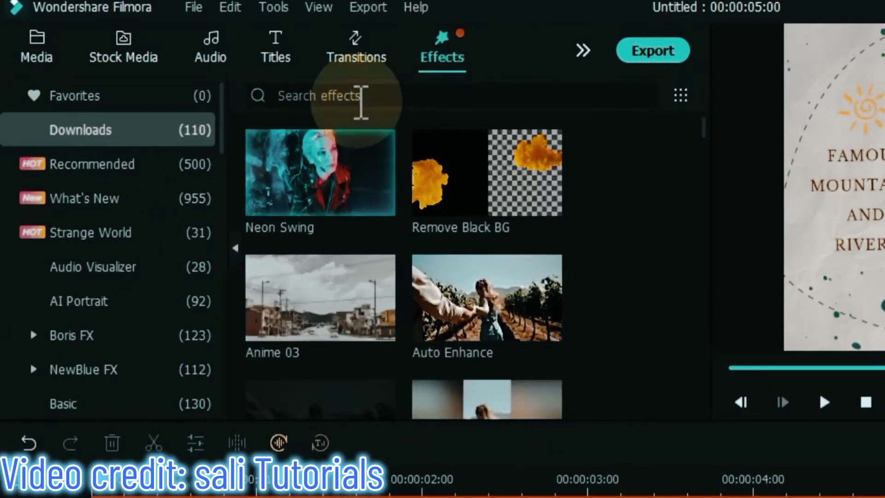
type("travel")
key("Return")
left_click_drag(699, 148, 696, 254)
left_click_drag(463, 350, 884, 497)
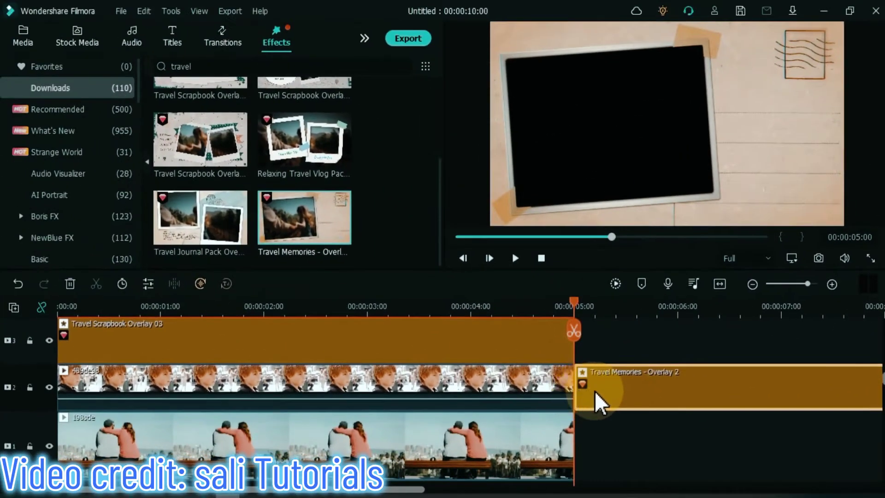
- Place clip 597io89 at 5:00 under the overlay, scaled to 80%, shifted to X -79, tilted about 354°
left_click(29, 40)
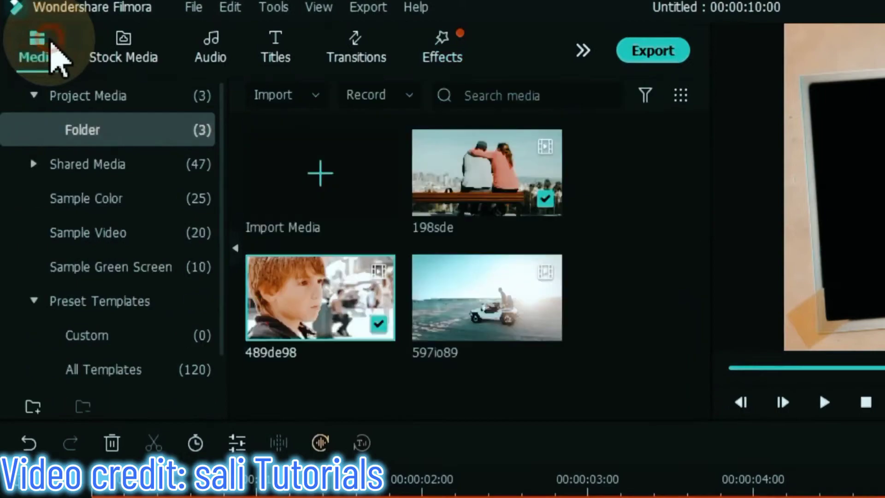
left_click_drag(454, 306, 884, 497)
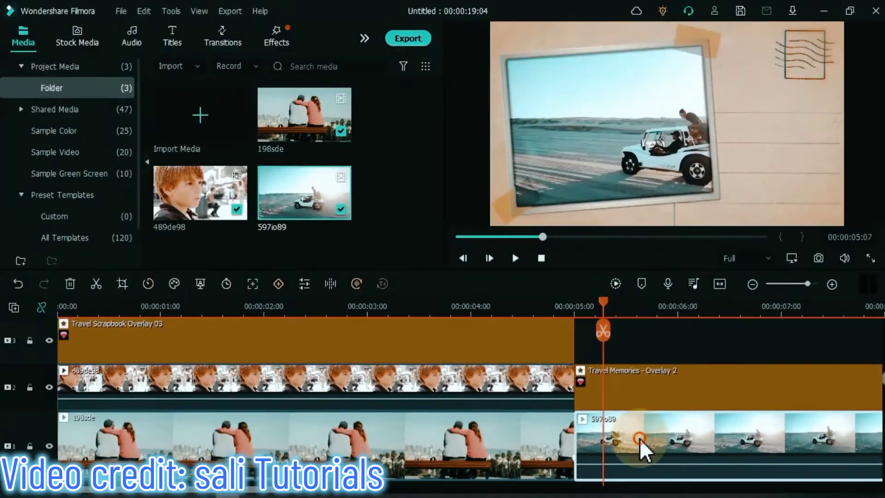
double_click(490, 408)
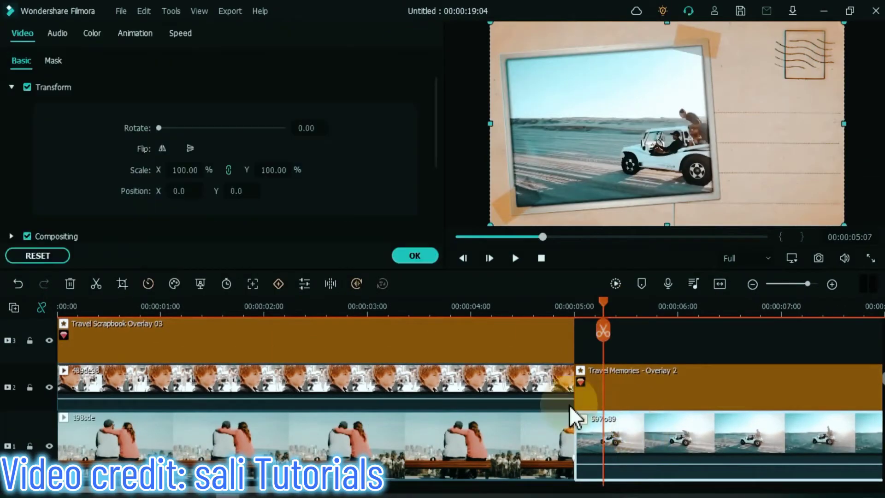
left_click_drag(273, 173, 259, 173)
left_click_drag(183, 190, 151, 190)
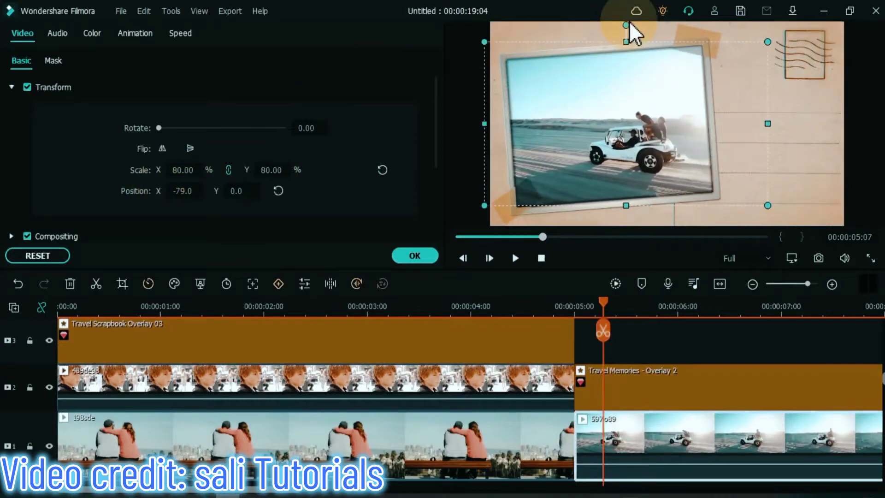
left_click_drag(626, 26, 608, 25)
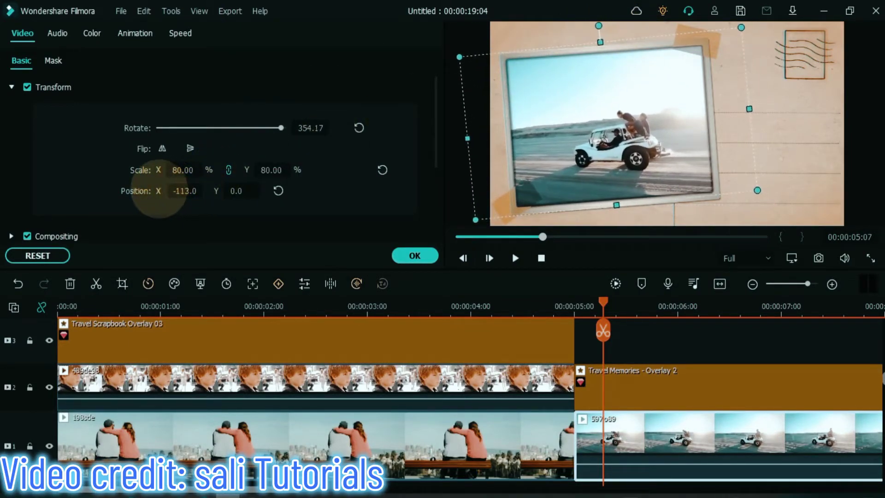
left_click(415, 255)
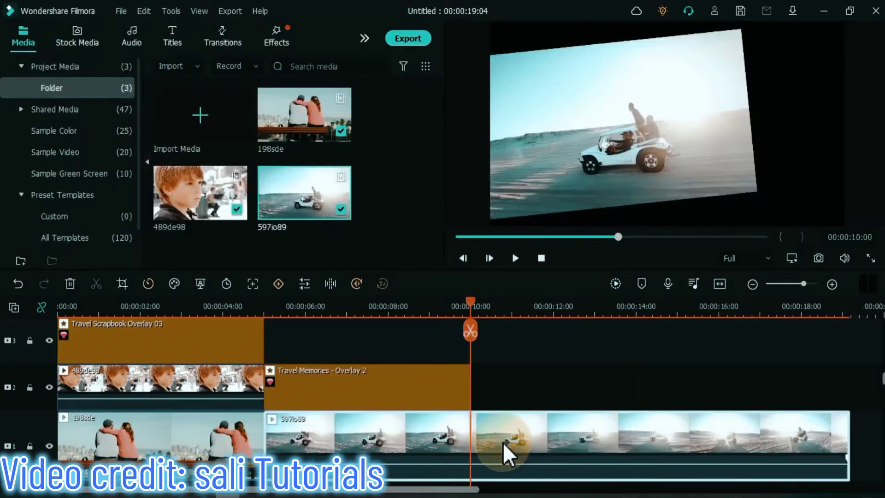
- Delete the footage past 10 seconds, fit the timeline, and return the playhead to the start
key("Delete")
left_click(720, 284)
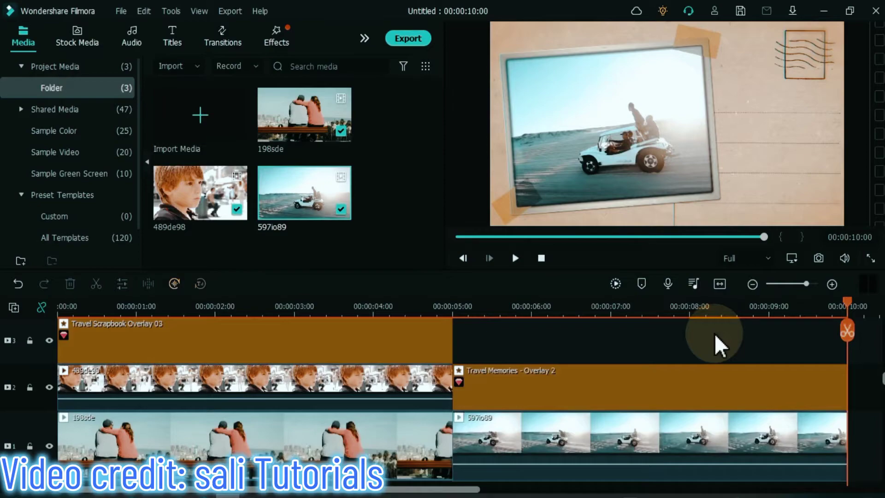
key("Home")
- Search the transitions for 'flash' and drop Flash onto the track 2 cut at 5 seconds
left_click(236, 42)
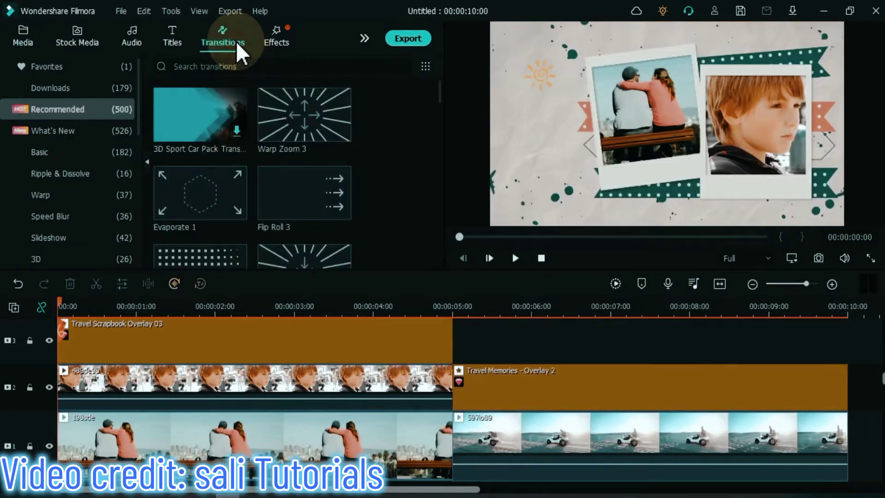
left_click(257, 65)
type("flash")
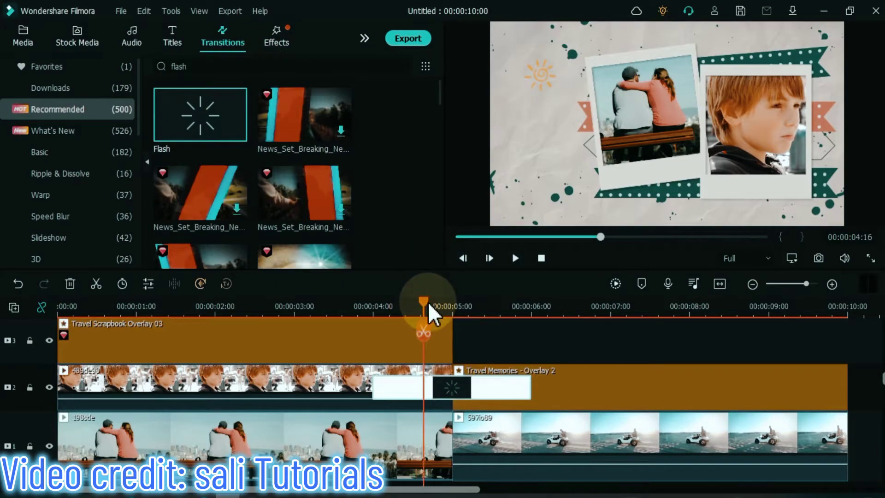
left_click_drag(432, 313, 6, 389)
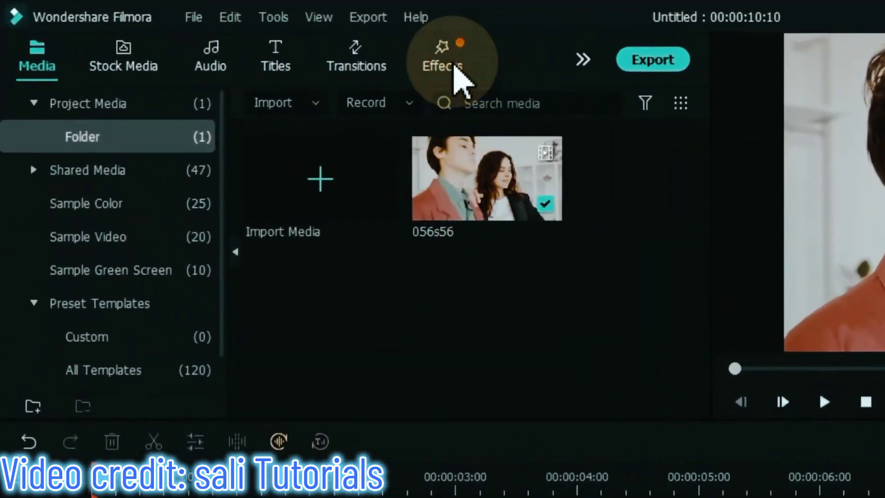
- Search the Effects library for 'Smoke effect overlay' and browse the results
left_click(283, 48)
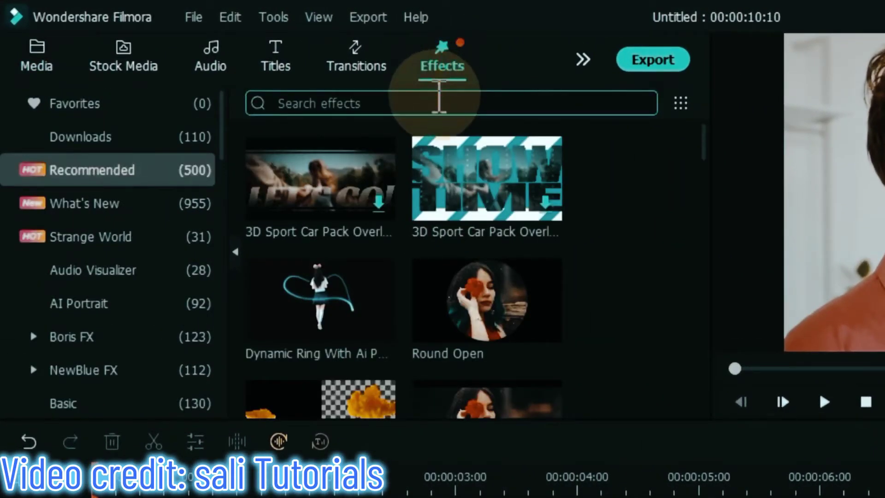
type("Smoke effect overlay")
key("Return")
scroll(712, 159, "down", 10)
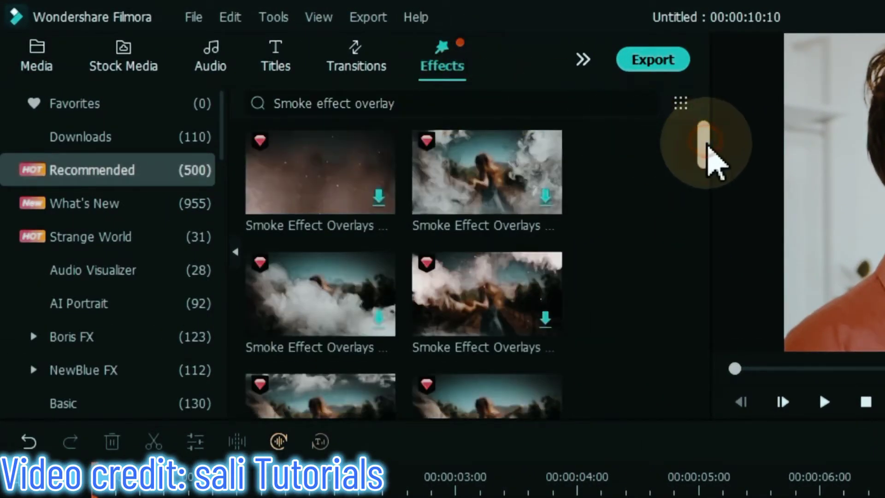
scroll(725, 260, "down", 10)
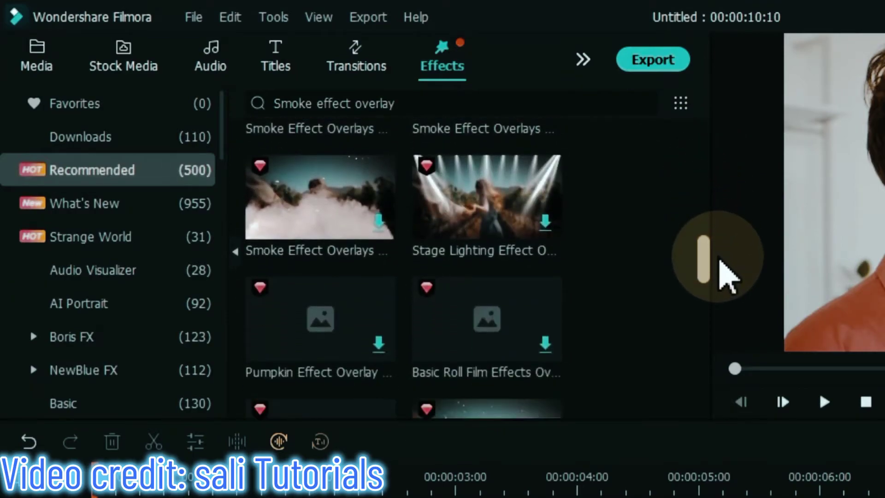
scroll(722, 135, "up", 10)
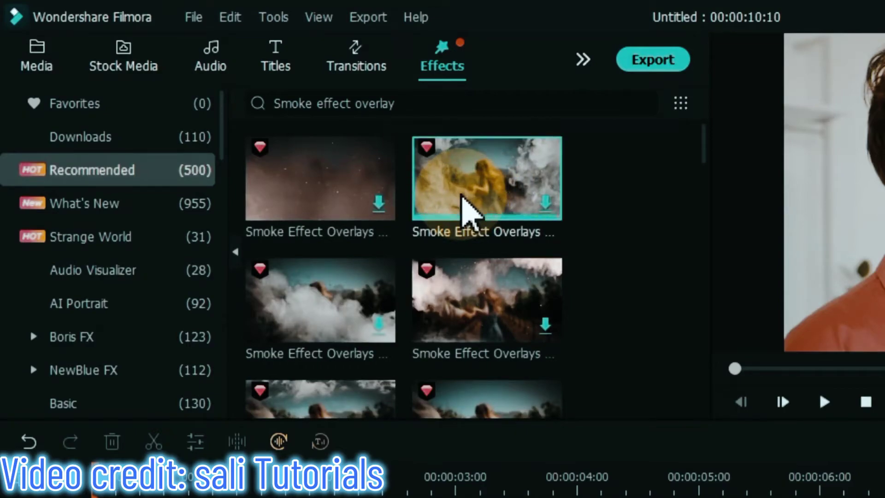
- Drop a Smoke Effect Overlays effect onto the 056s56 clip and scrub through to preview it
left_click_drag(463, 205, 114, 389)
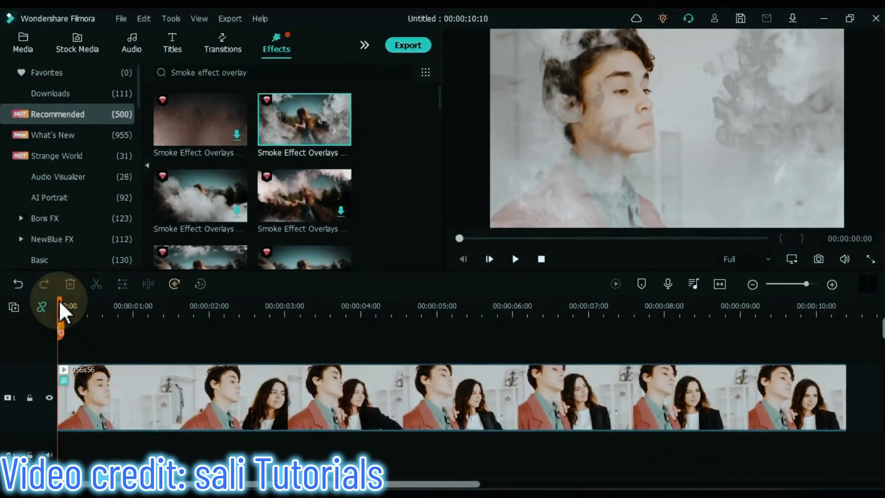
left_click_drag(59, 299, 840, 354)
left_click_drag(742, 364, 427, 350)
- Split the 056s56 clip at about 5, 7.6 and 2 seconds into four pieces
left_click(428, 336)
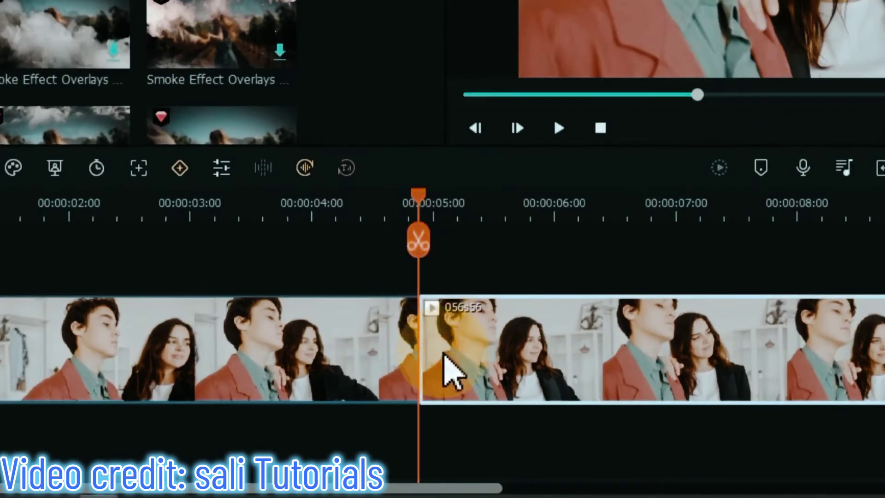
left_click(752, 218)
left_click(753, 240)
left_click(79, 218)
left_click(78, 240)
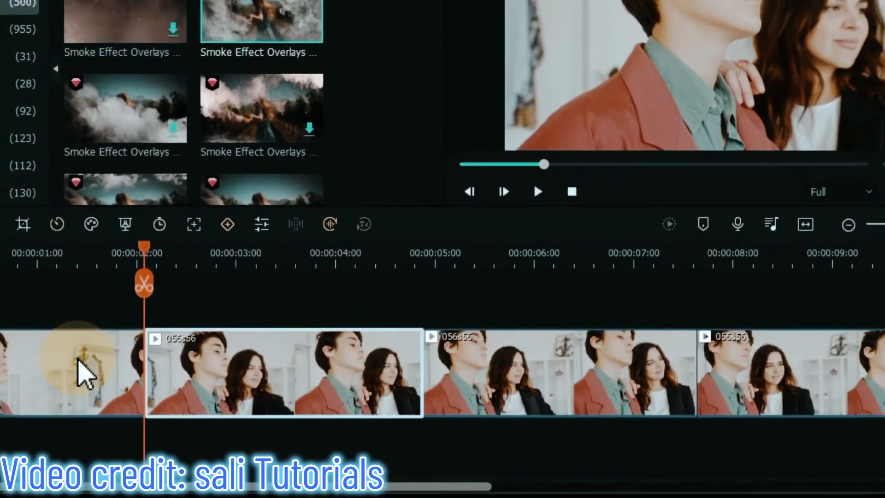
left_click(158, 384)
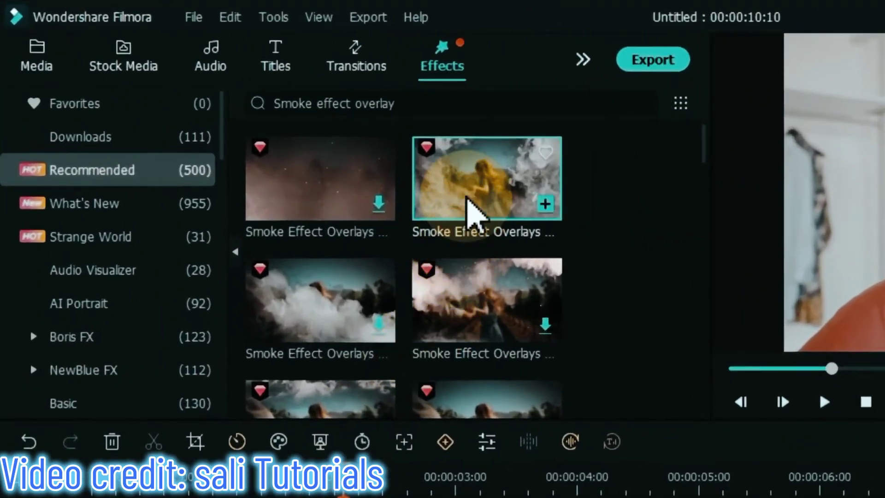
- Apply a different Smoke Effect Overlays effect to each of the four pieces and preview the result
mouse_move(295, 125)
left_mouse_down()
mouse_move(71, 383)
mouse_move(79, 401)
left_mouse_up()
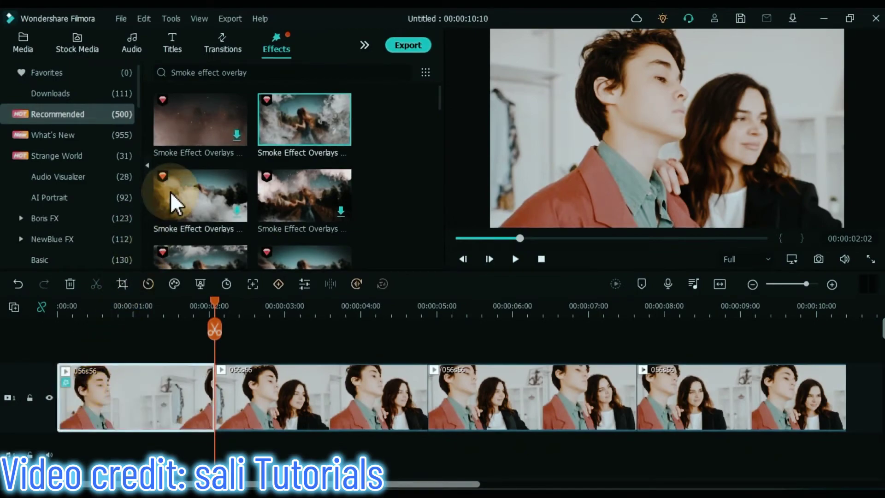
left_click_drag(170, 192, 269, 400)
left_click_drag(215, 303, 430, 318)
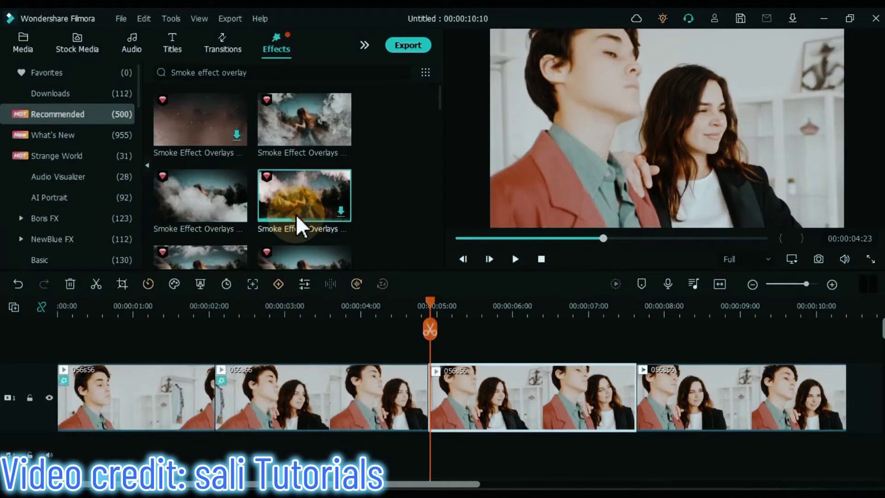
left_click_drag(300, 225, 450, 368)
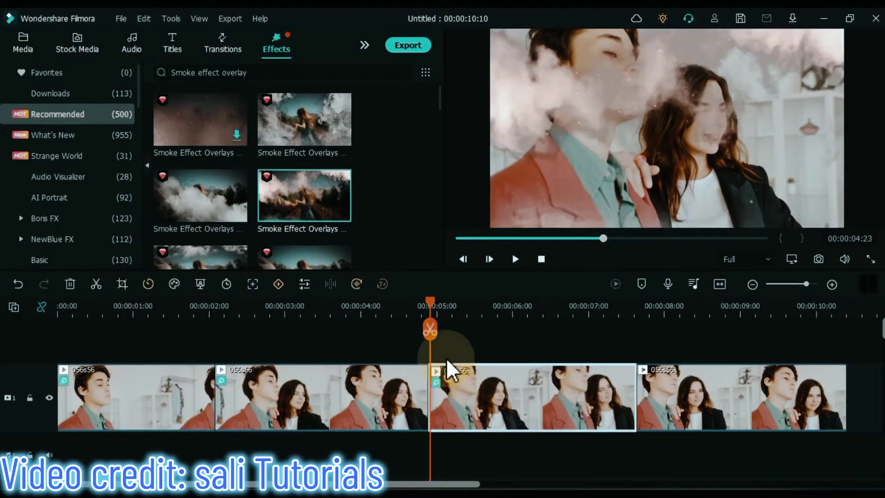
left_click_drag(458, 317, 649, 323)
left_click_drag(439, 99, 364, 175)
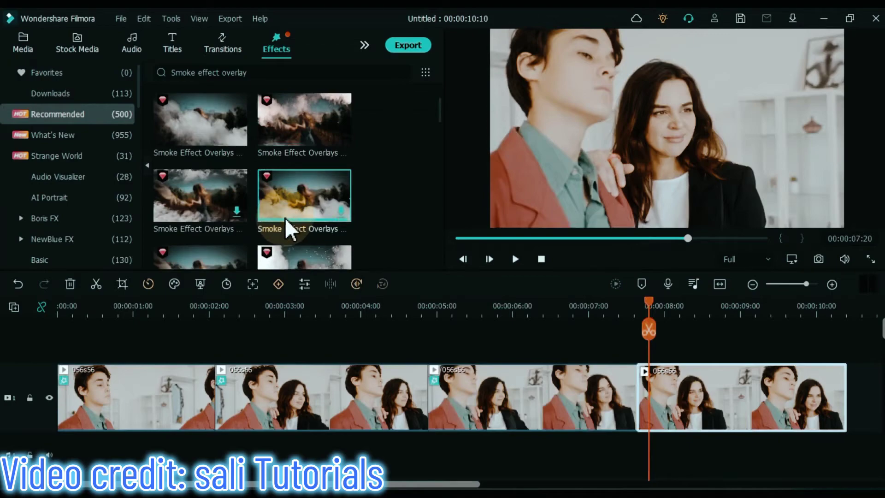
left_click_drag(586, 367, 675, 392)
left_click_drag(648, 309, 843, 337)
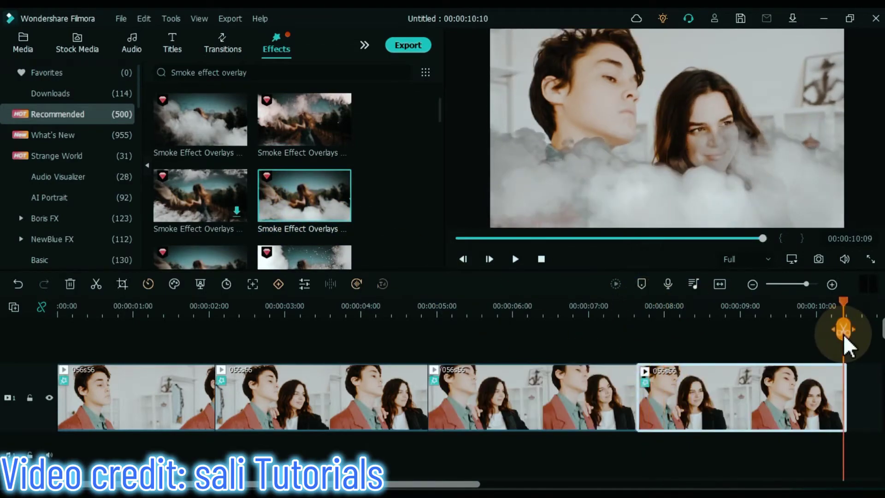
key("Home")
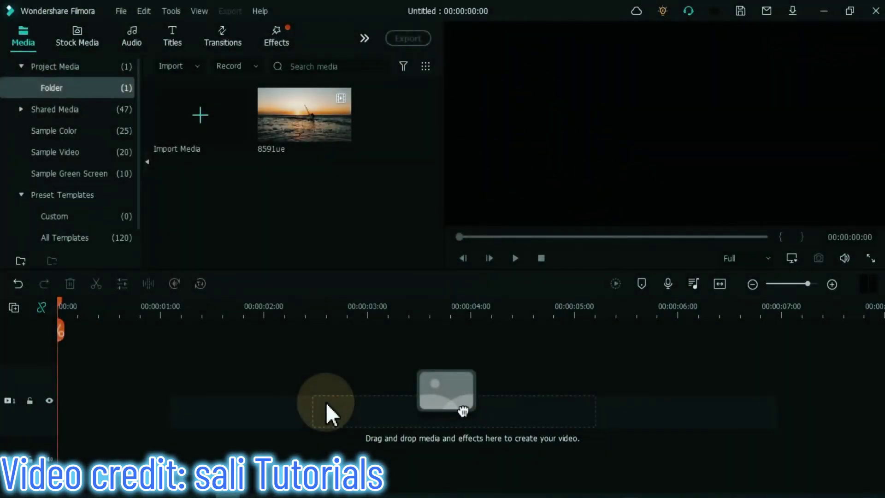
- Place the 8591ue sunset clip at the start of track 1, apply Round Open, and play it
left_click_drag(307, 130, 72, 394)
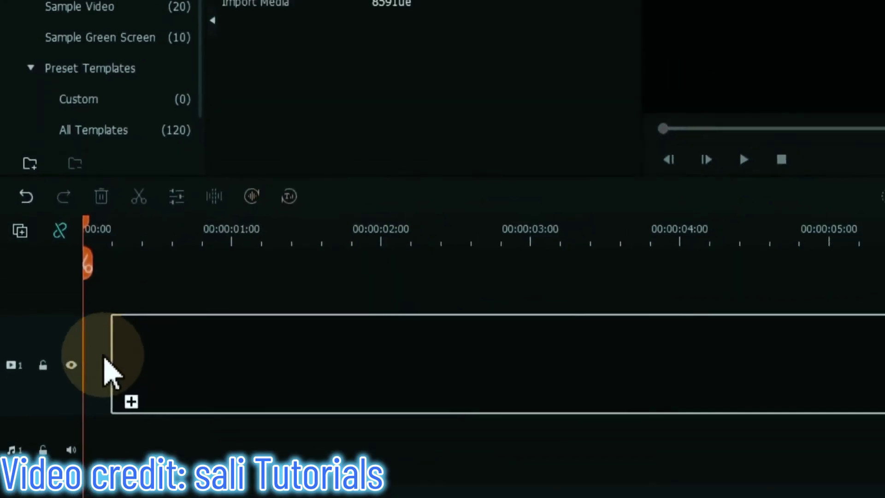
left_click_drag(104, 358, 86, 356)
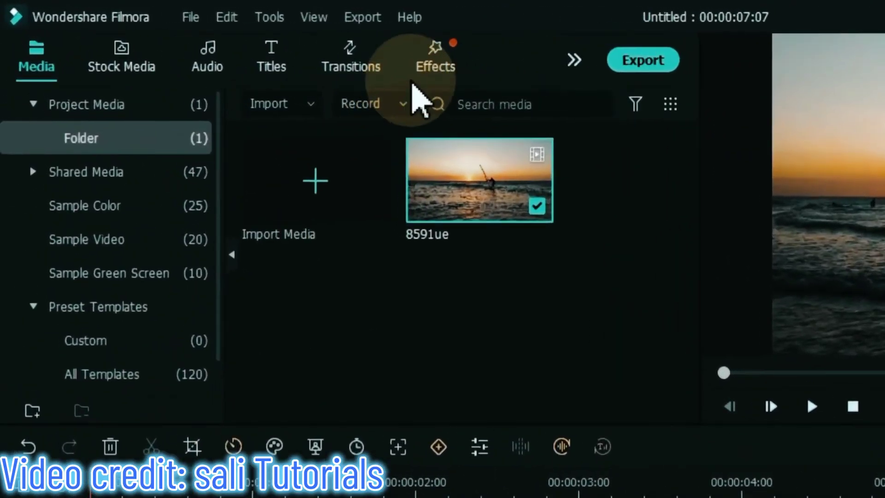
left_click(274, 34)
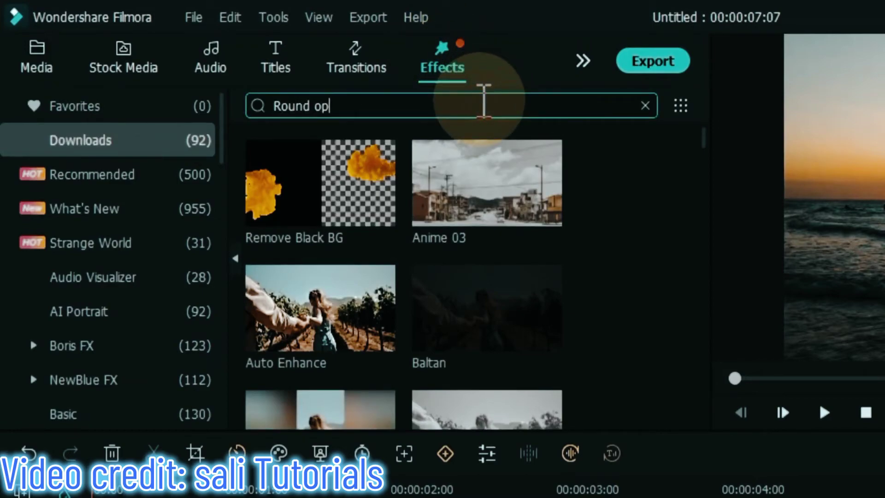
key("Return")
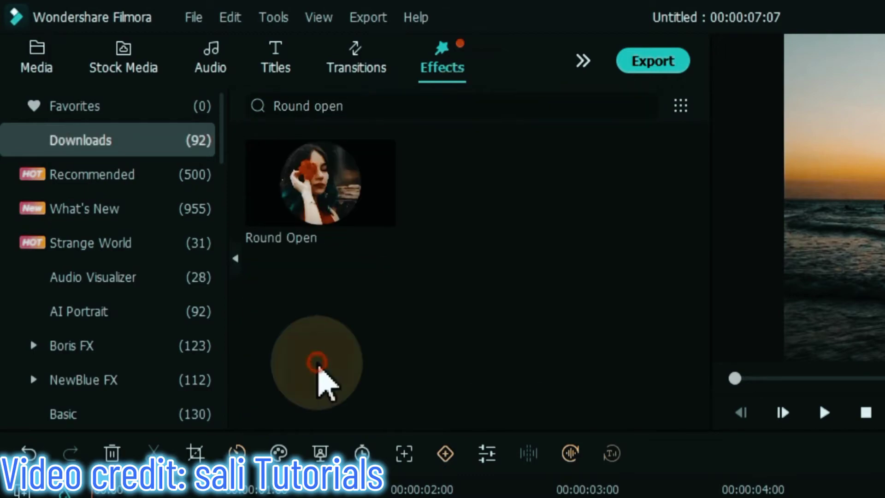
left_click_drag(316, 214, 83, 359)
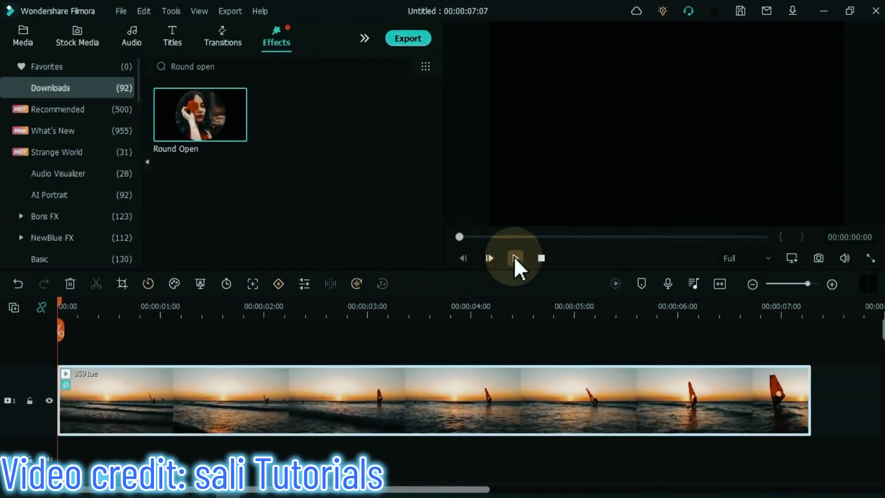
left_click(514, 258)
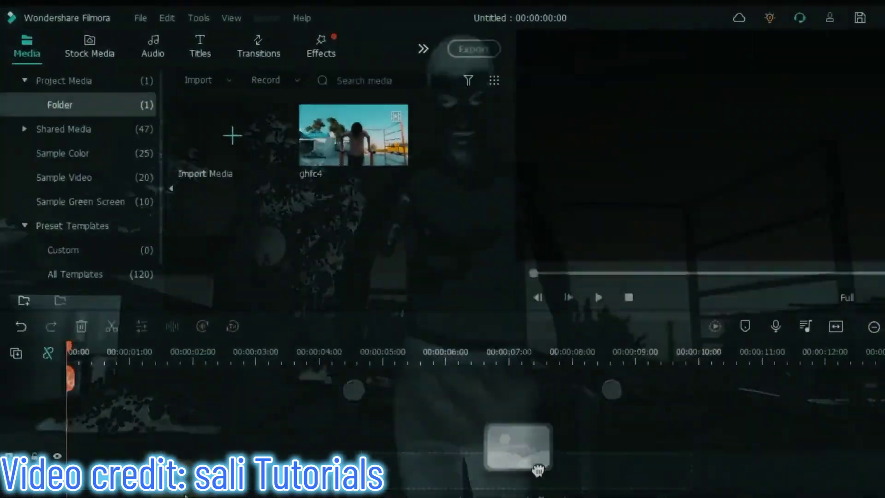
- Put clip ghfc4 on video track 1 and apply the Negative Dark effect to it
left_click_drag(355, 175, 74, 478)
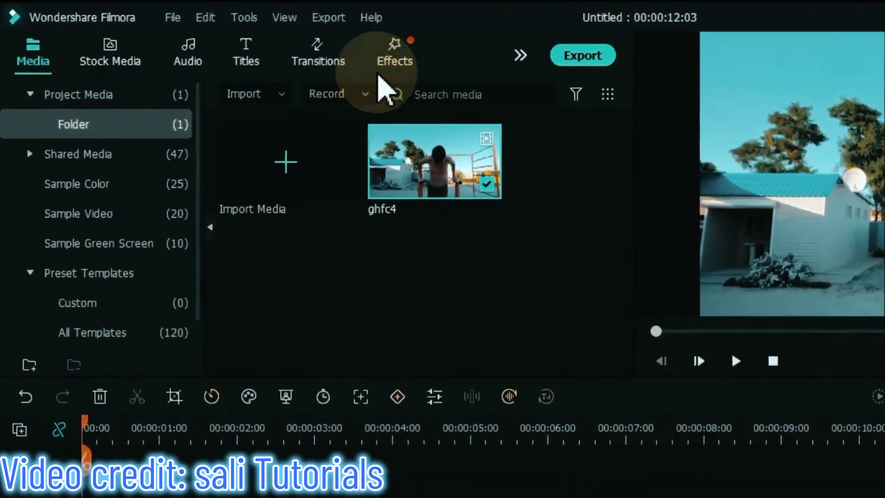
left_click(300, 10)
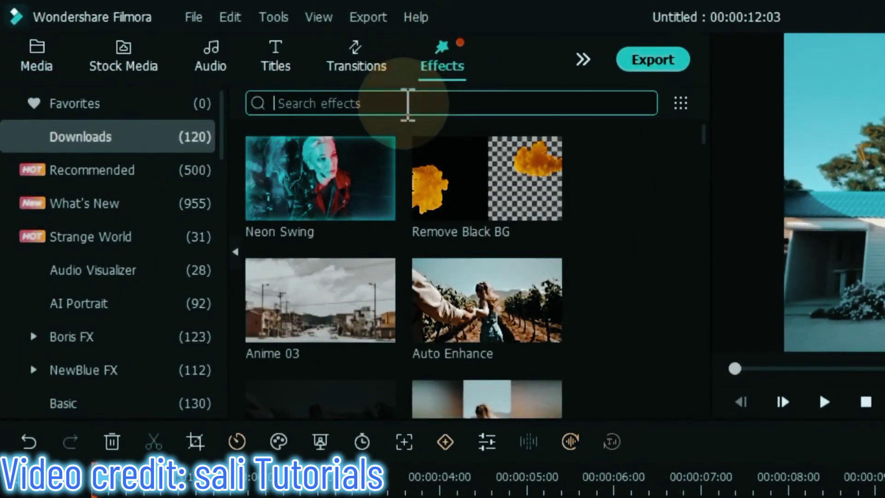
left_click(408, 106)
type("N")
type("egative dark")
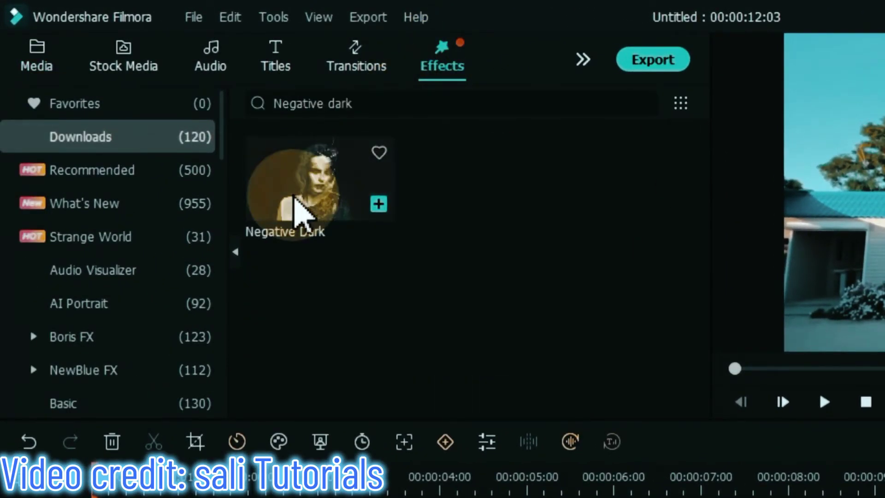
left_click_drag(295, 196, 105, 497)
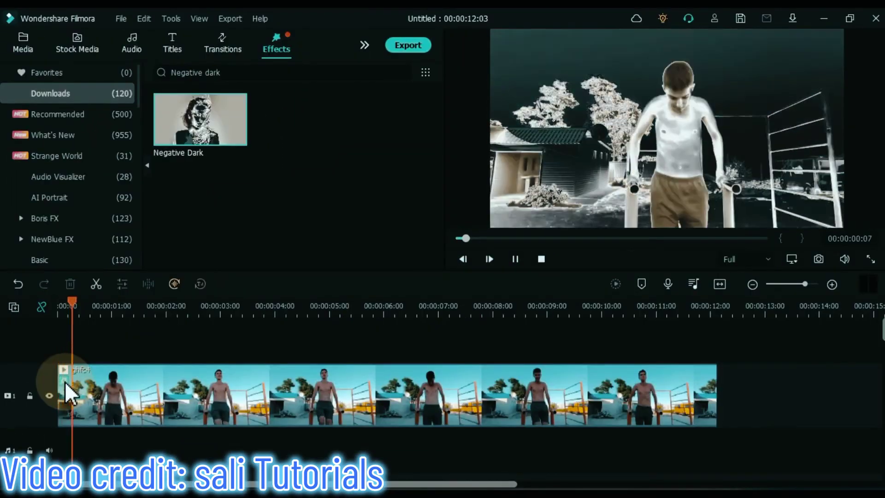